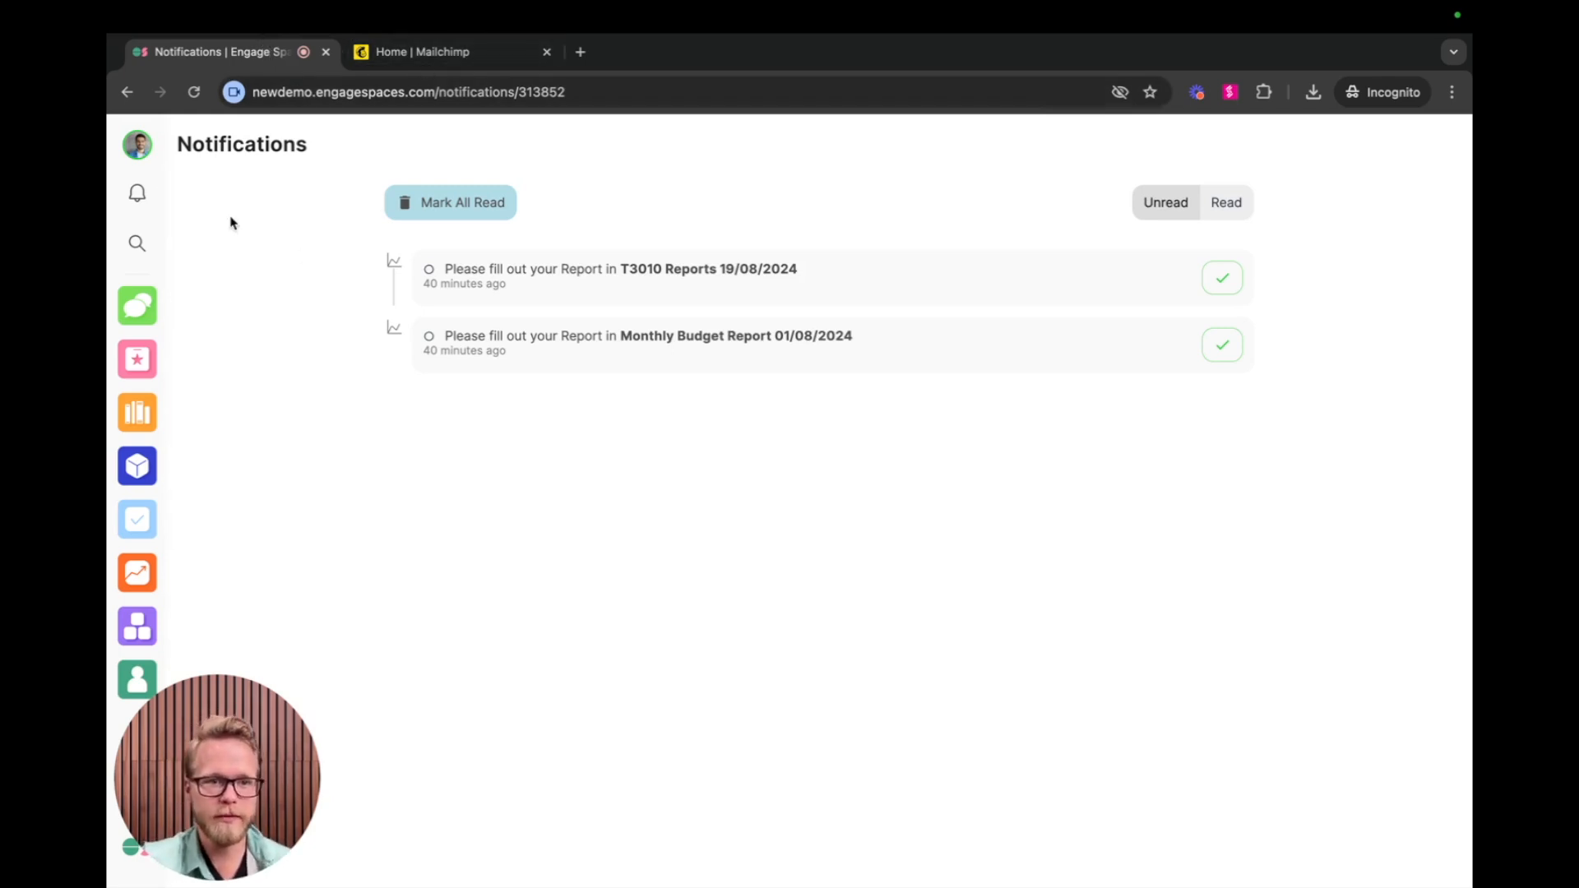
Open the organization's Mailchimp Integration settings and bring up the API key configuration.
{"action": "left_click", "coordinate": [137, 146]}
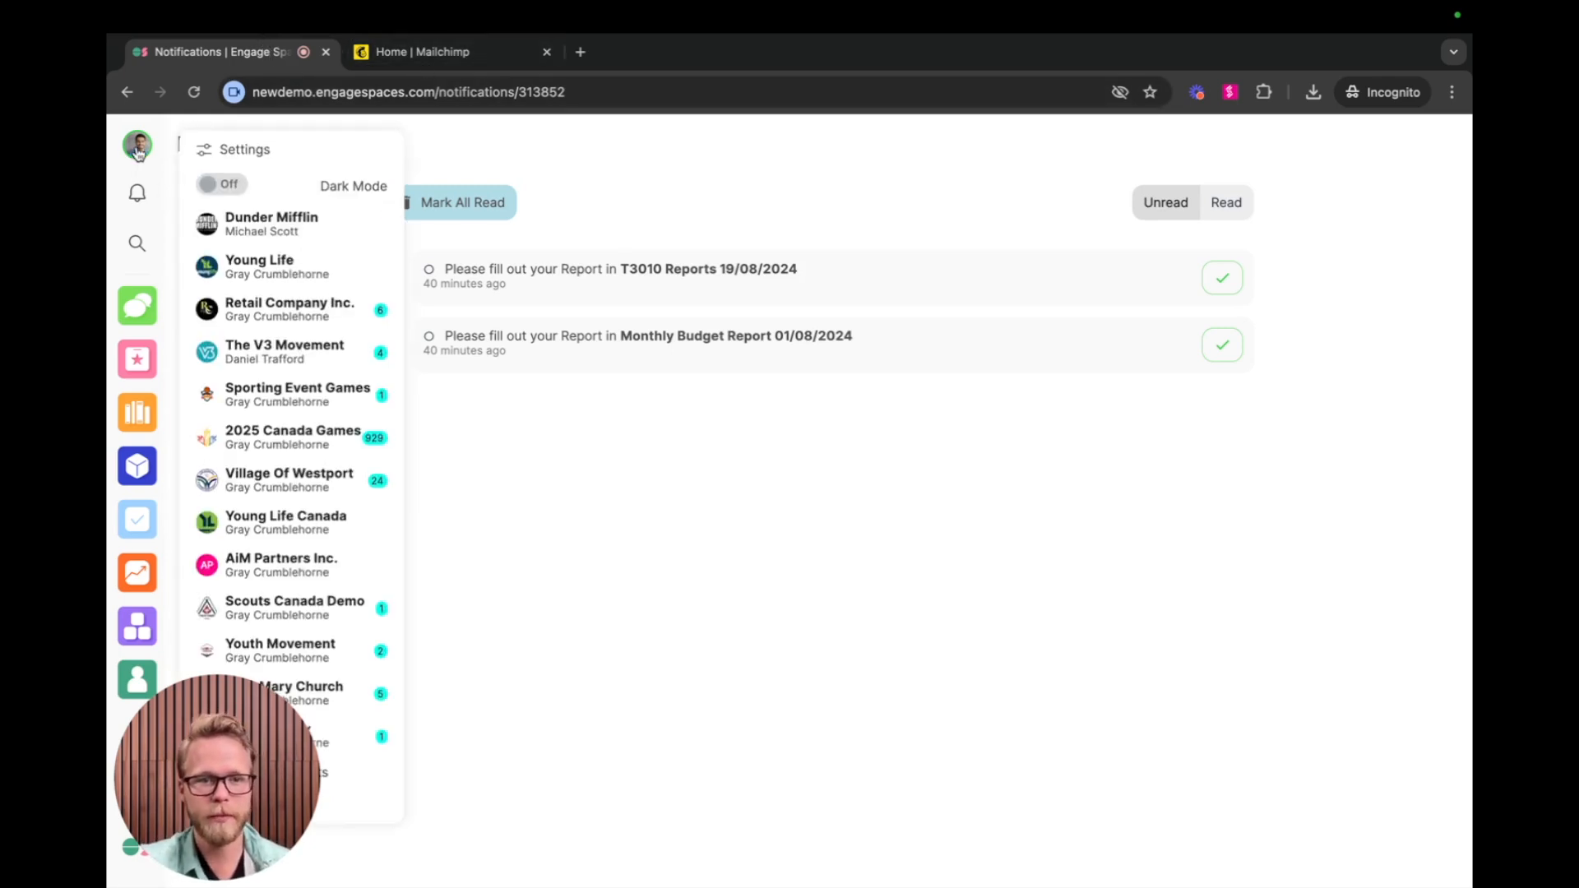
{"action": "left_click", "coordinate": [257, 145]}
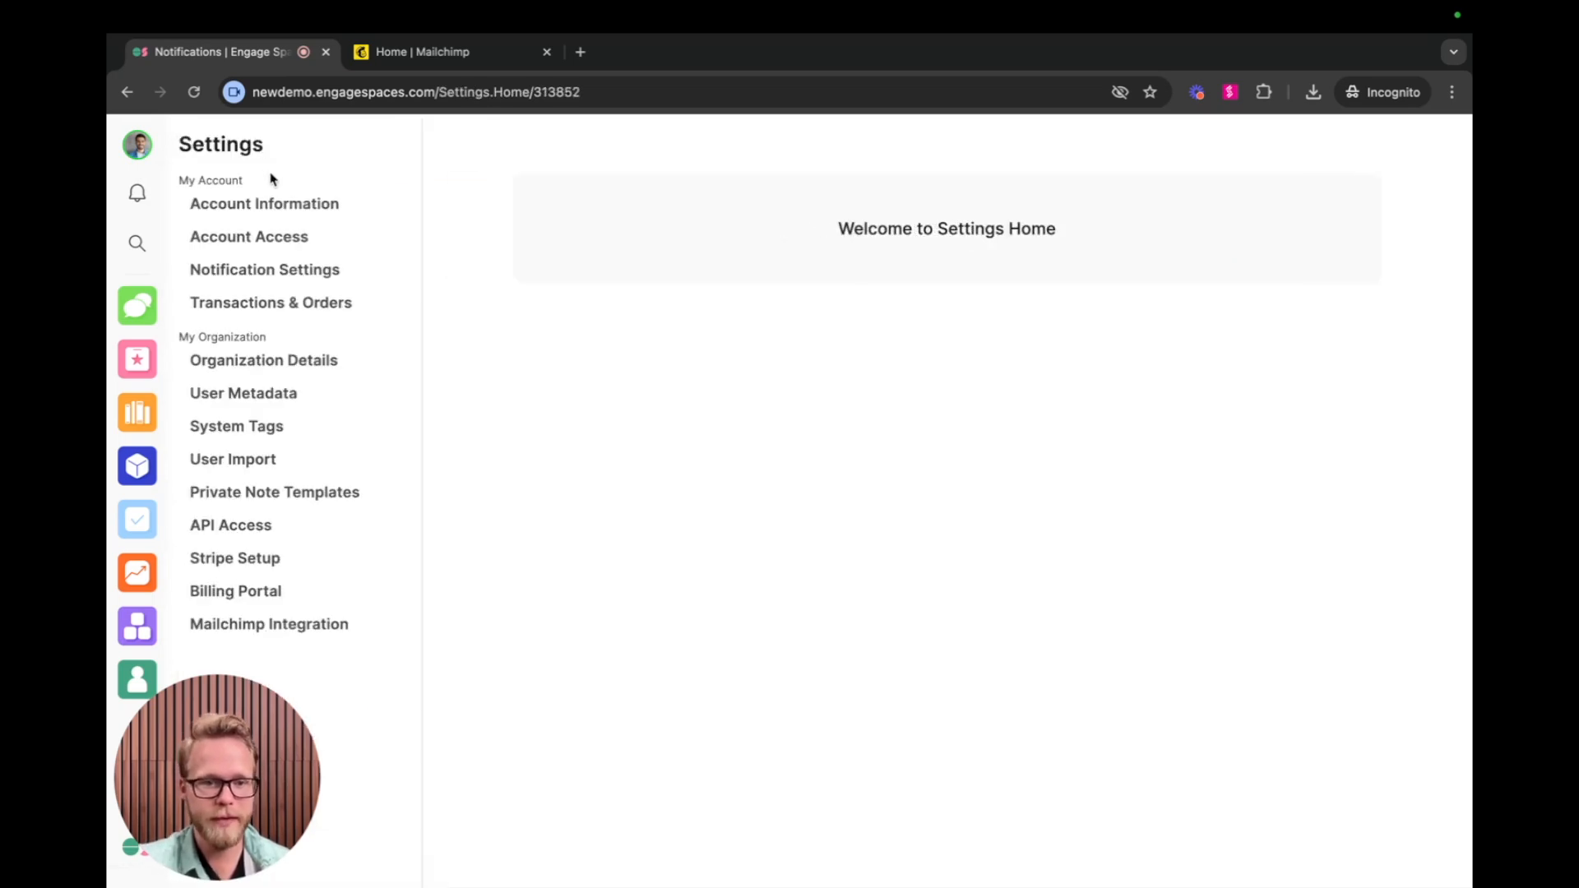
{"action": "left_click", "coordinate": [235, 630]}
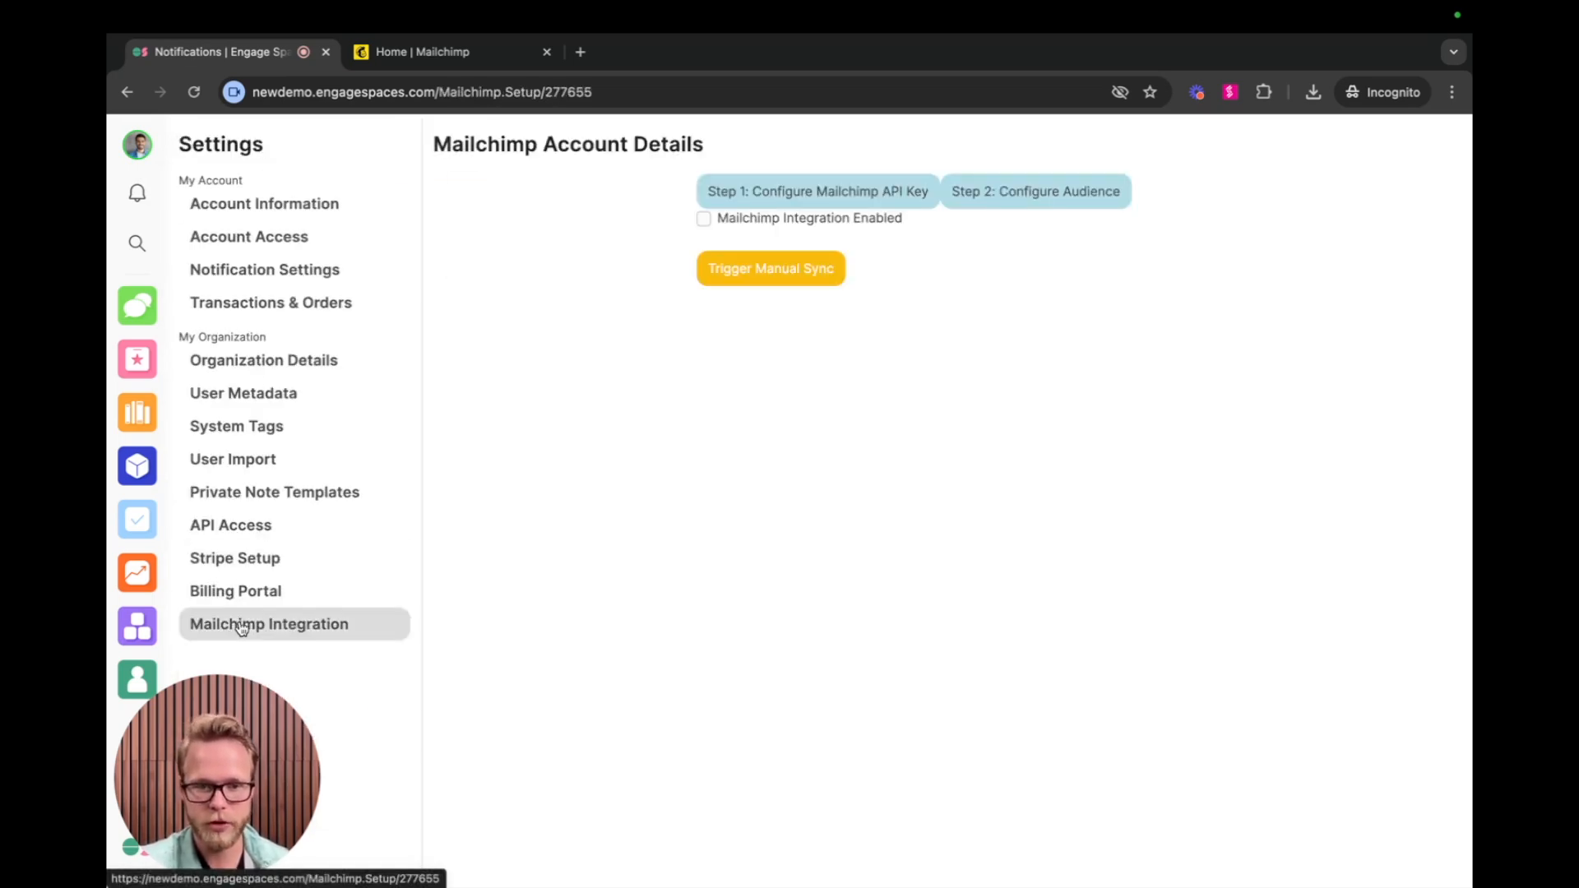
{"action": "left_click", "coordinate": [773, 197]}
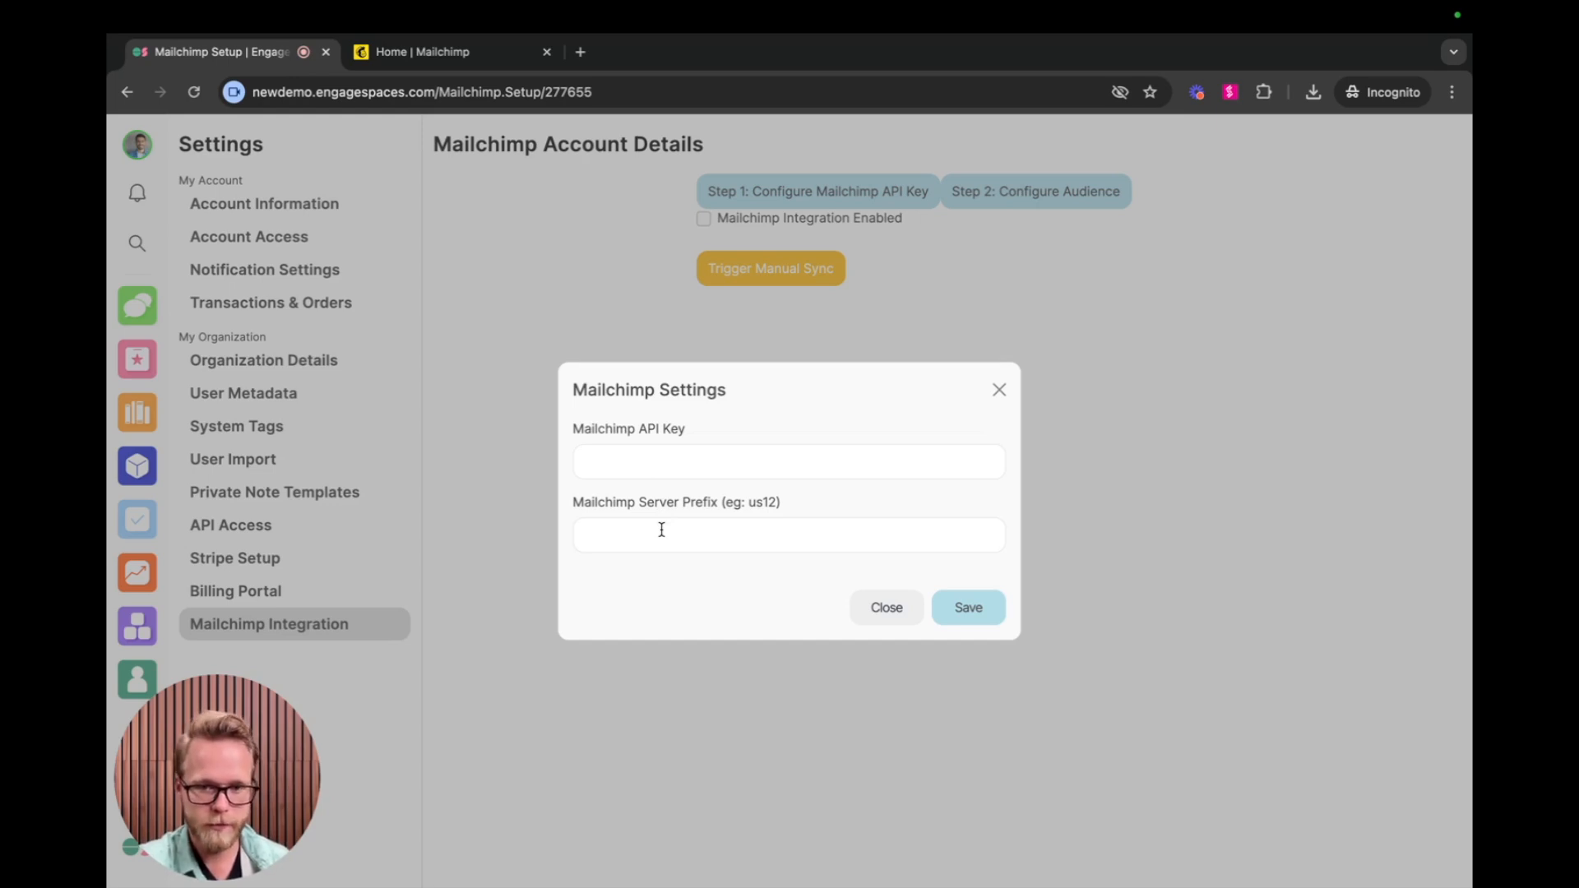
{"action": "left_click", "coordinate": [621, 462]}
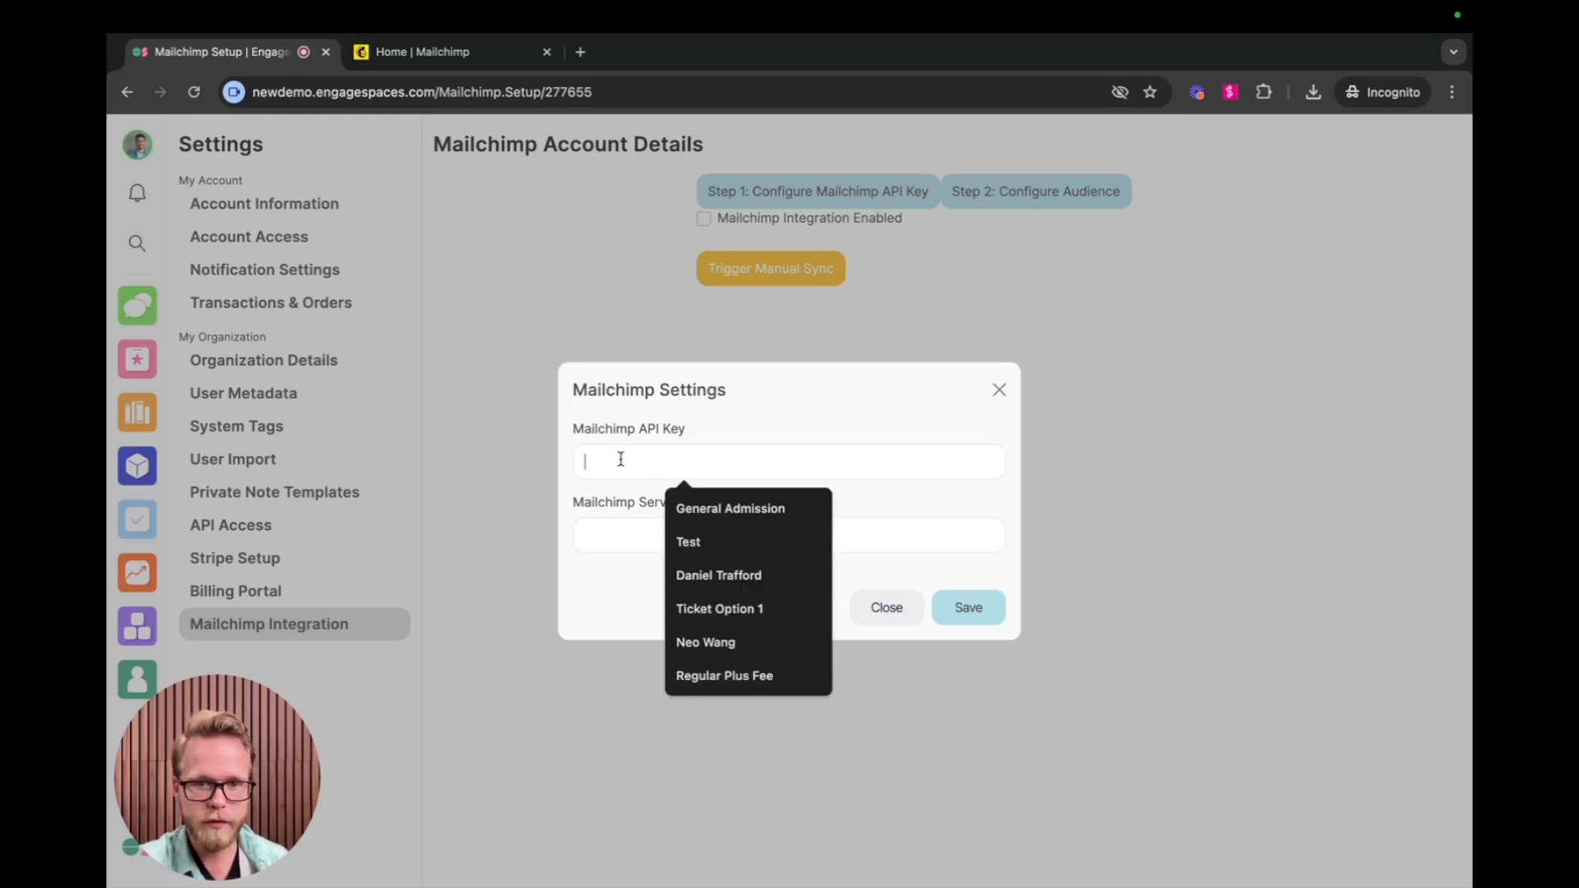
Switch to Mailchimp, search for "API" and open the API keys page.
{"action": "left_click", "coordinate": [448, 61]}
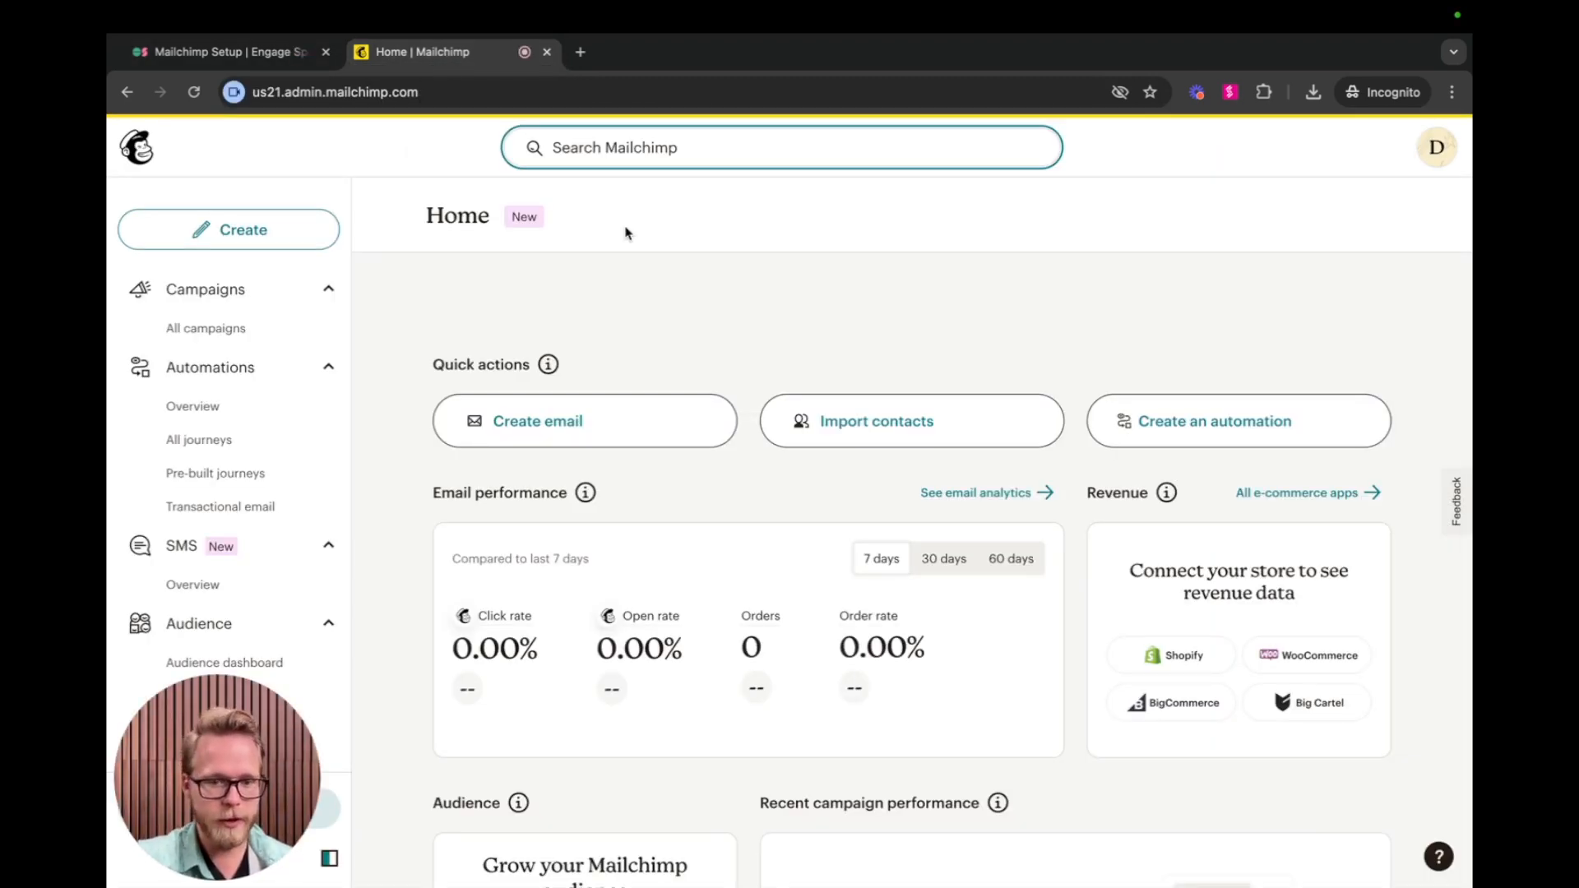
{"action": "left_click", "coordinate": [587, 160]}
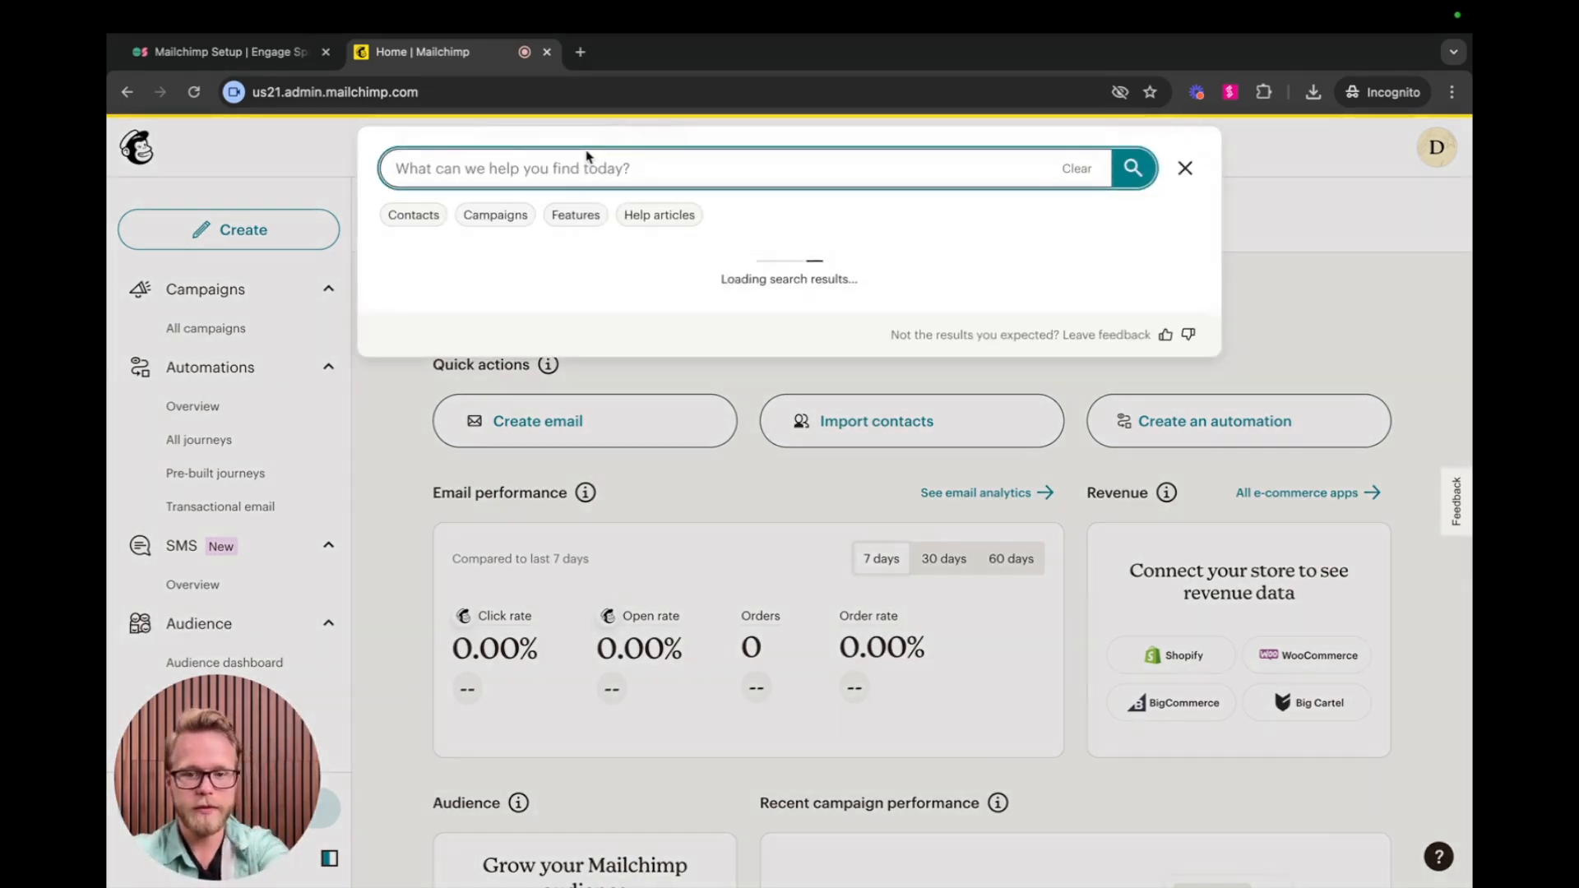
{"action": "type", "text": "API"}
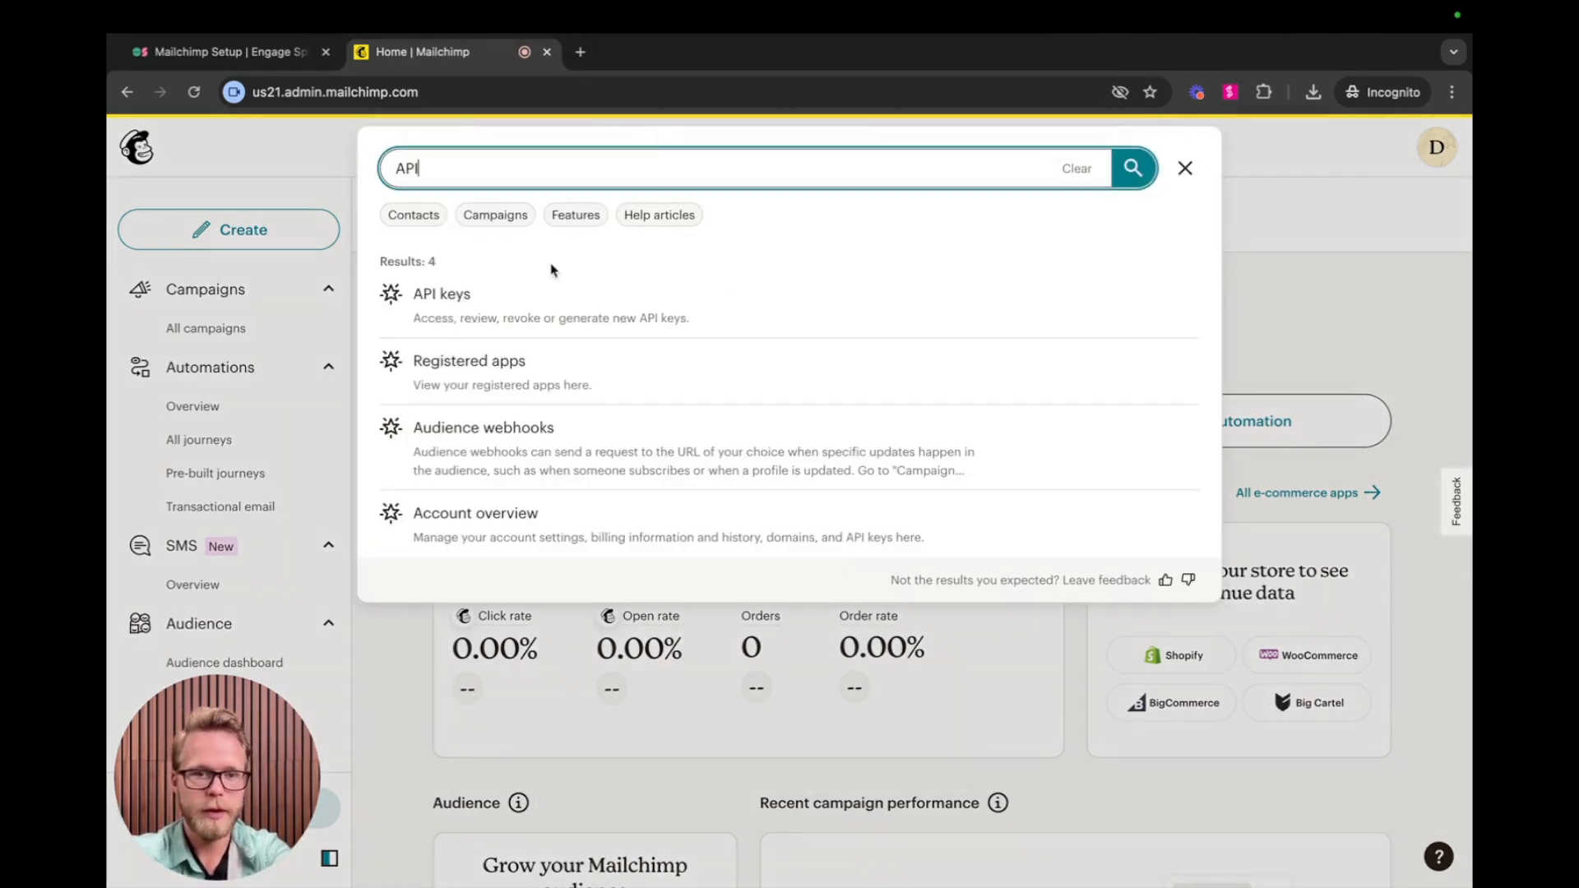
{"action": "left_click", "coordinate": [458, 312]}
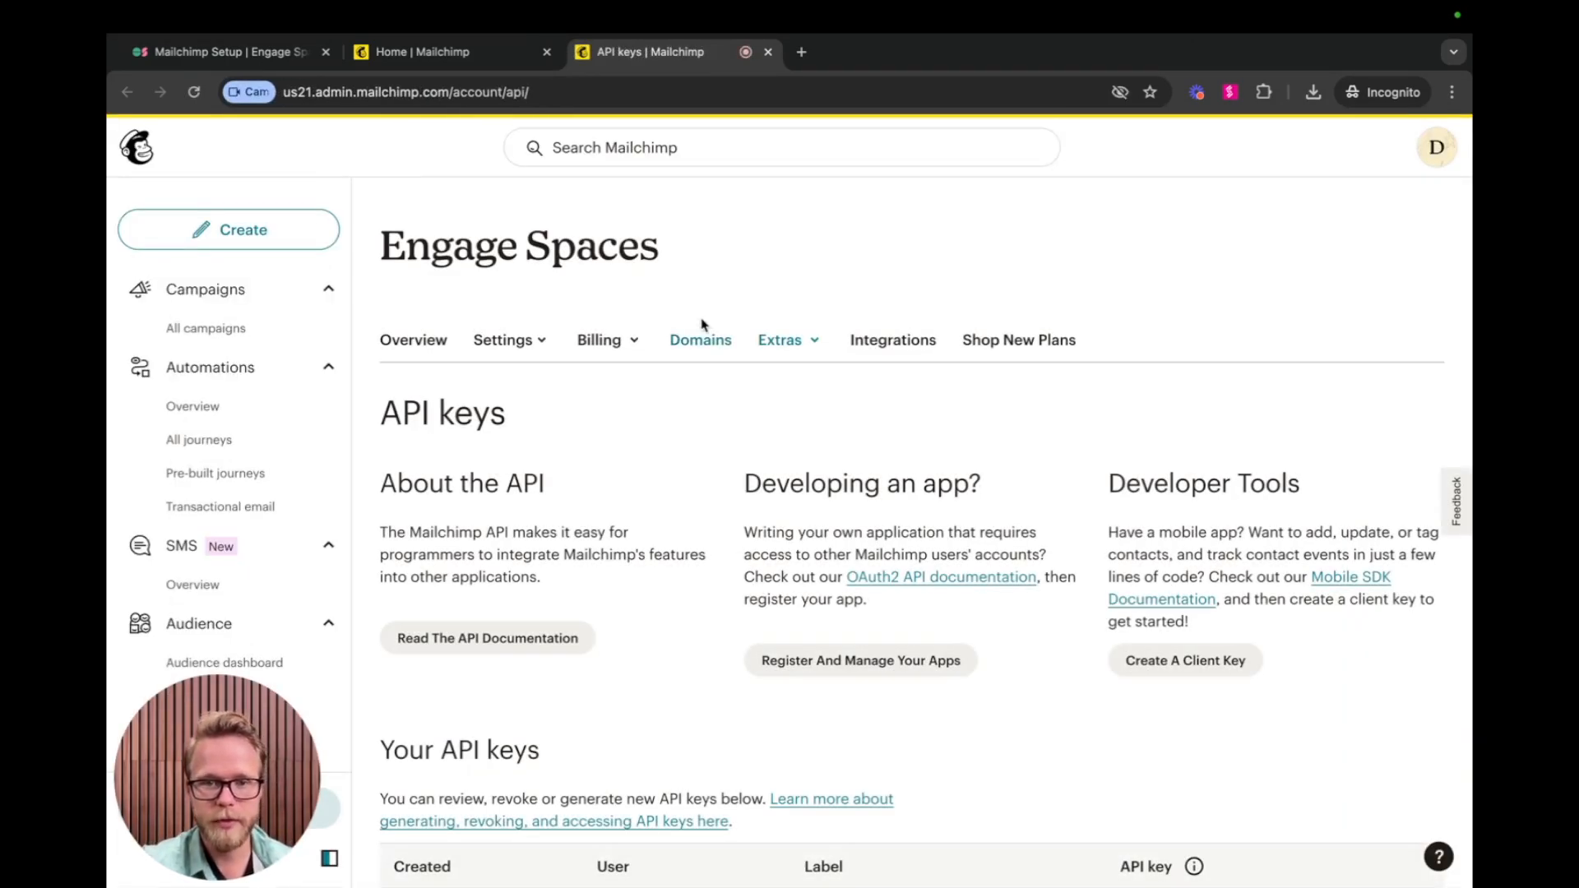
Generate a new Mailchimp API key named "Demo API Key".
{"action": "scroll", "coordinate": [550, 416], "scroll_direction": "down", "scroll_amount": 1}
{"action": "scroll", "coordinate": [549, 415], "scroll_direction": "down", "scroll_amount": 3}
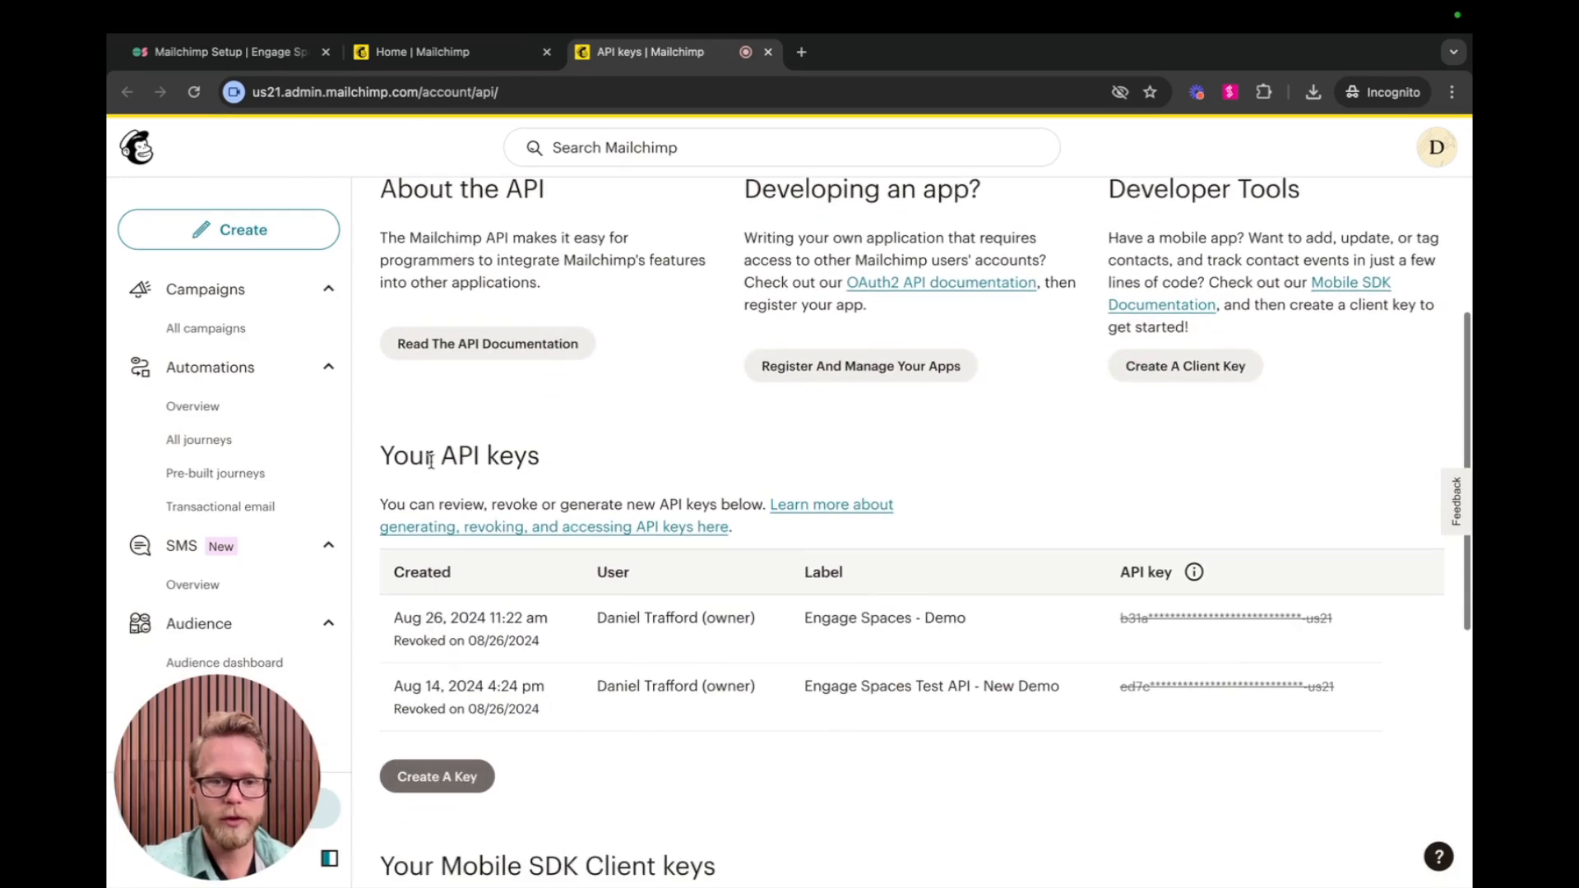
{"action": "left_click_drag", "start_coordinate": [377, 463], "coordinate": [564, 465]}
{"action": "scroll", "coordinate": [565, 466], "scroll_direction": "down", "scroll_amount": 2}
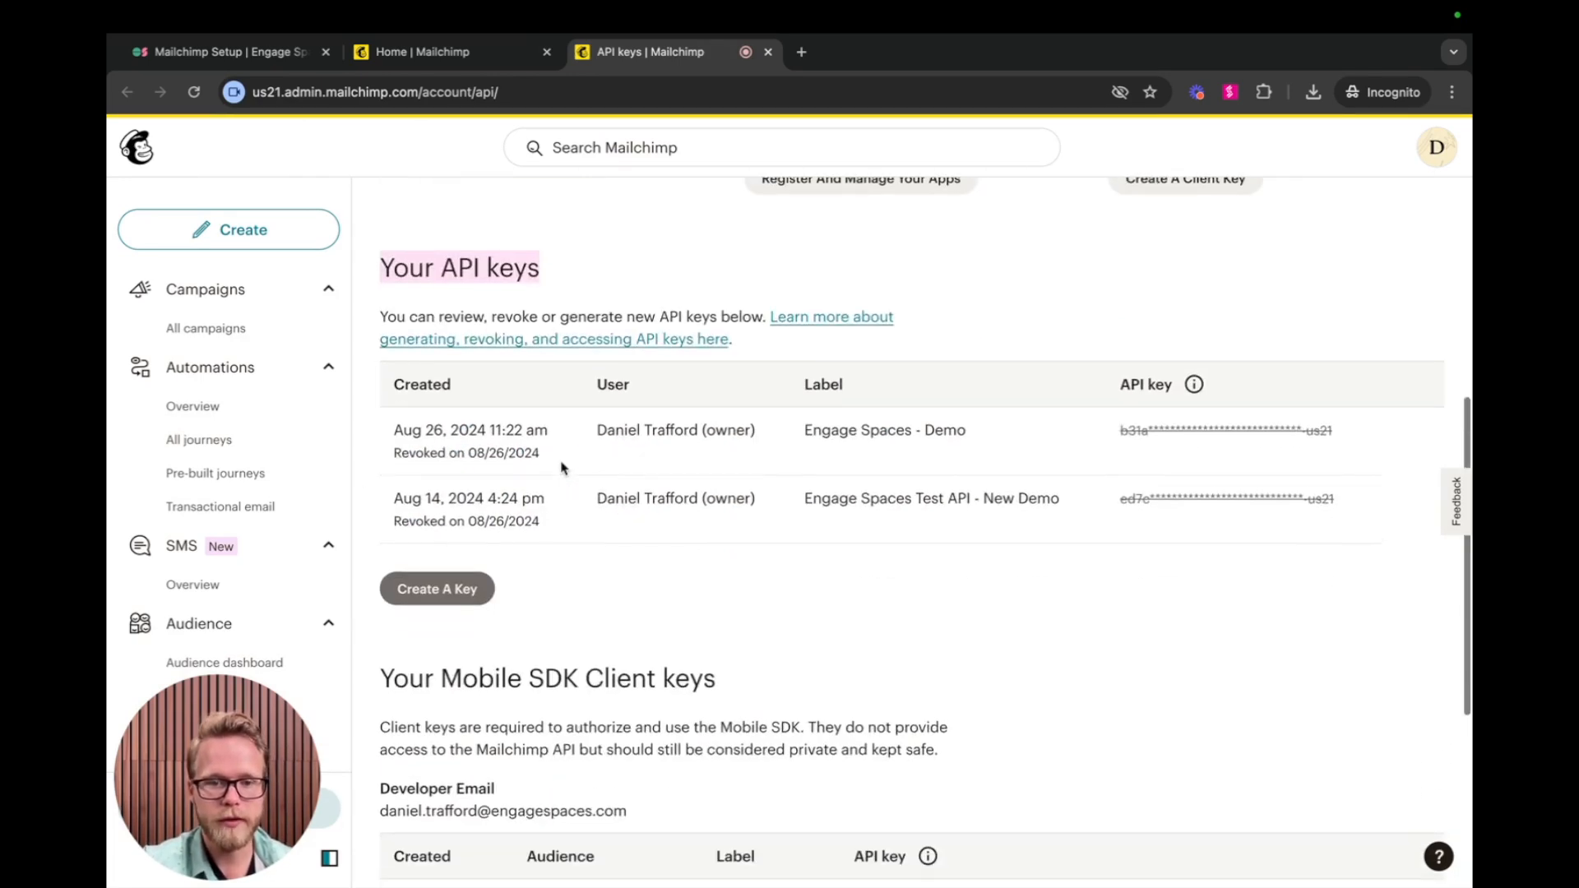
{"action": "left_click", "coordinate": [425, 597]}
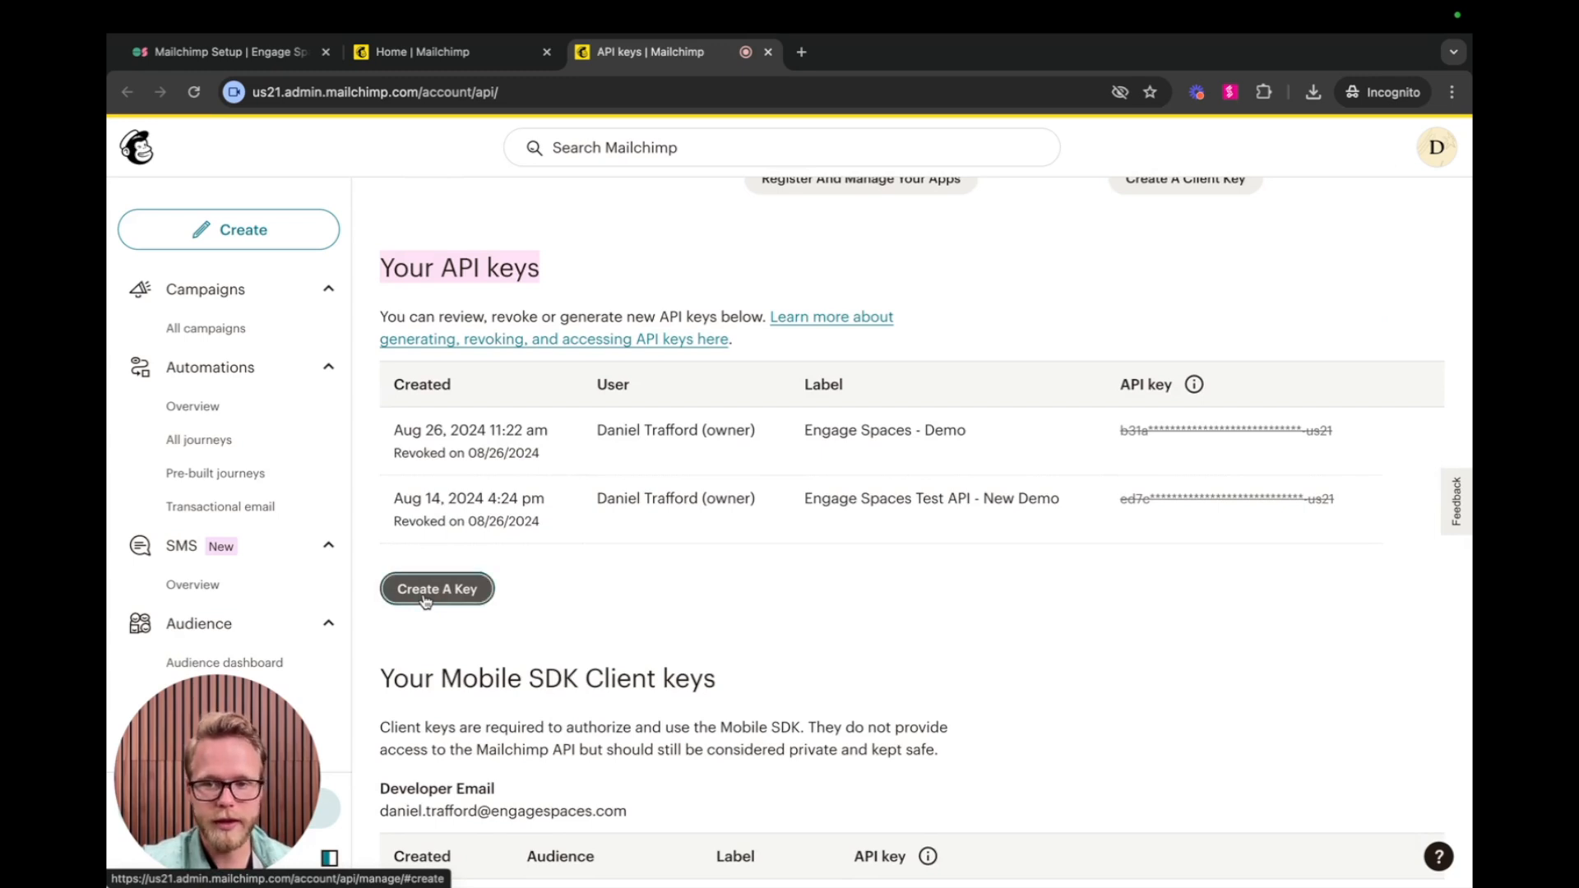
{"action": "left_click", "coordinate": [473, 594]}
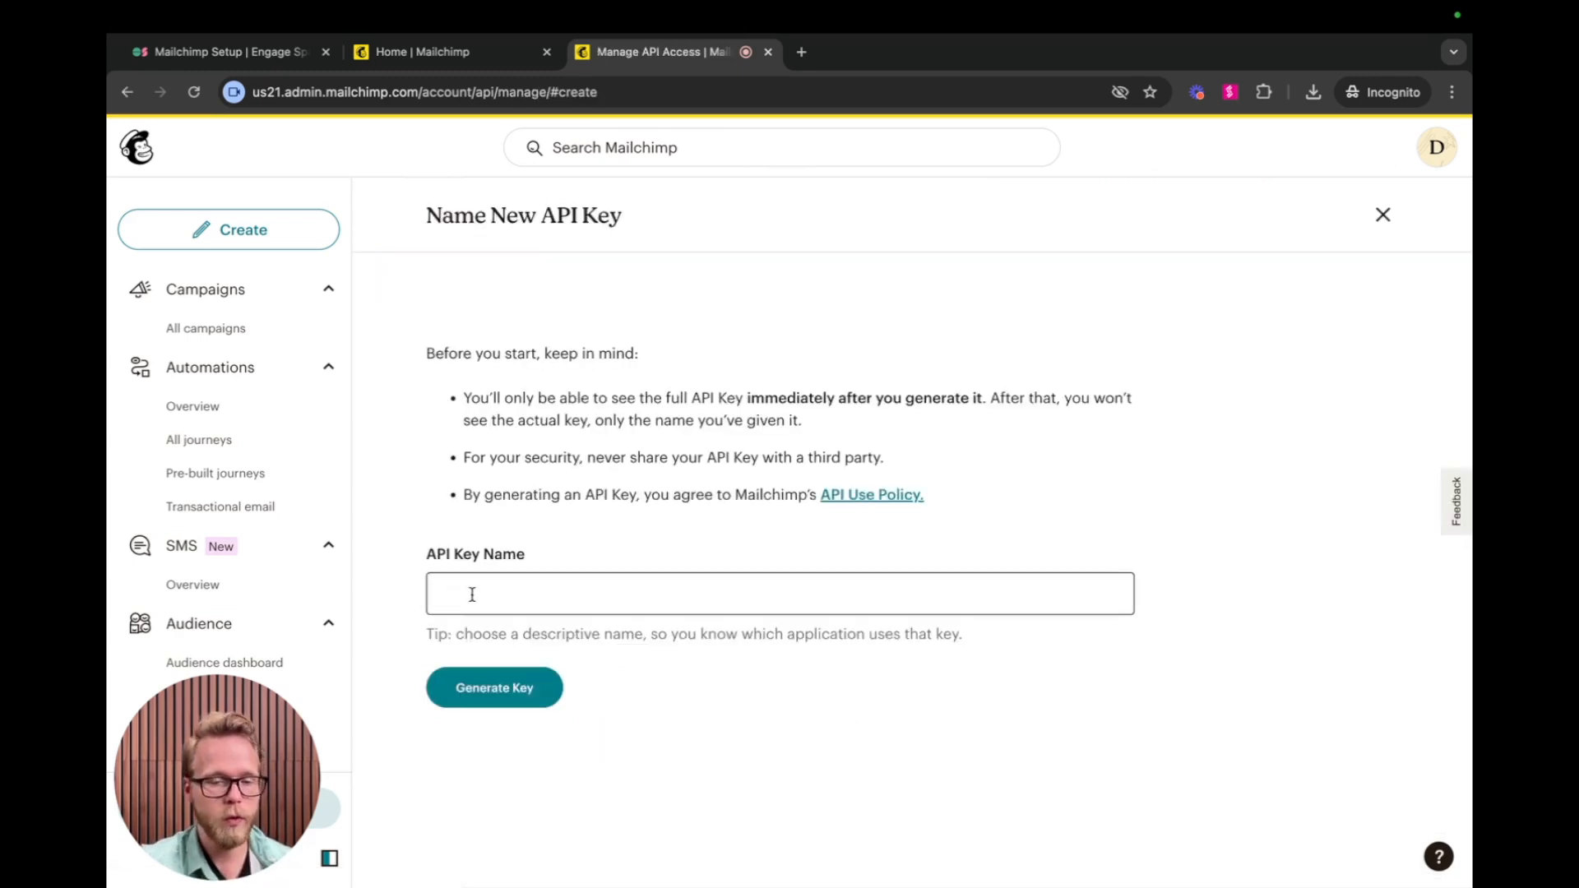
{"action": "left_click", "coordinate": [472, 594]}
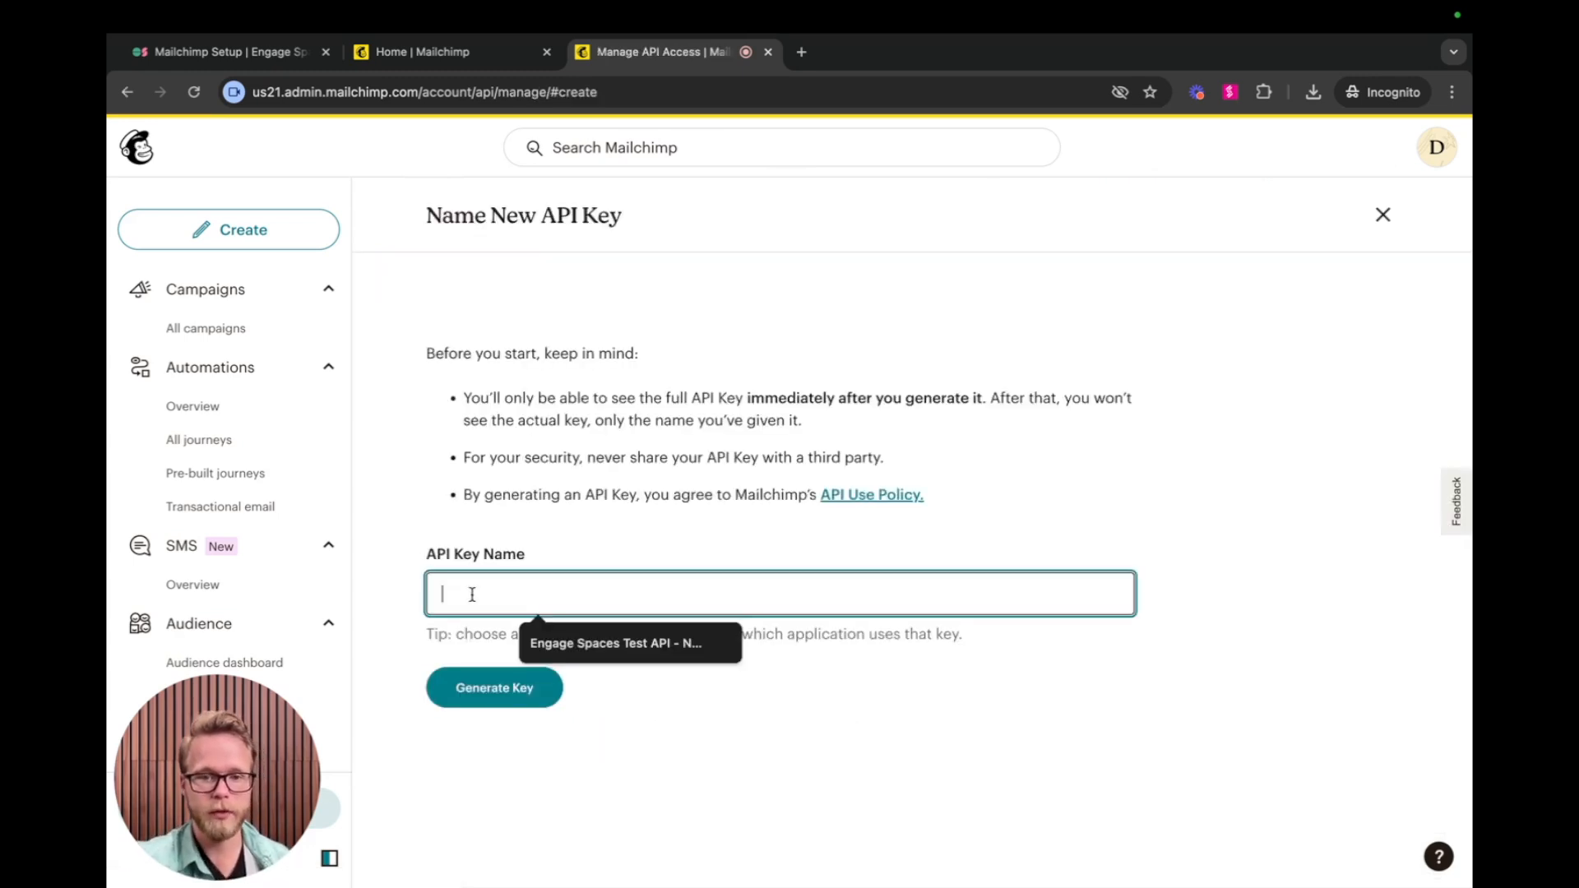
{"action": "left_click_drag", "start_coordinate": [458, 458], "coordinate": [884, 457]}
{"action": "left_click", "coordinate": [633, 592]}
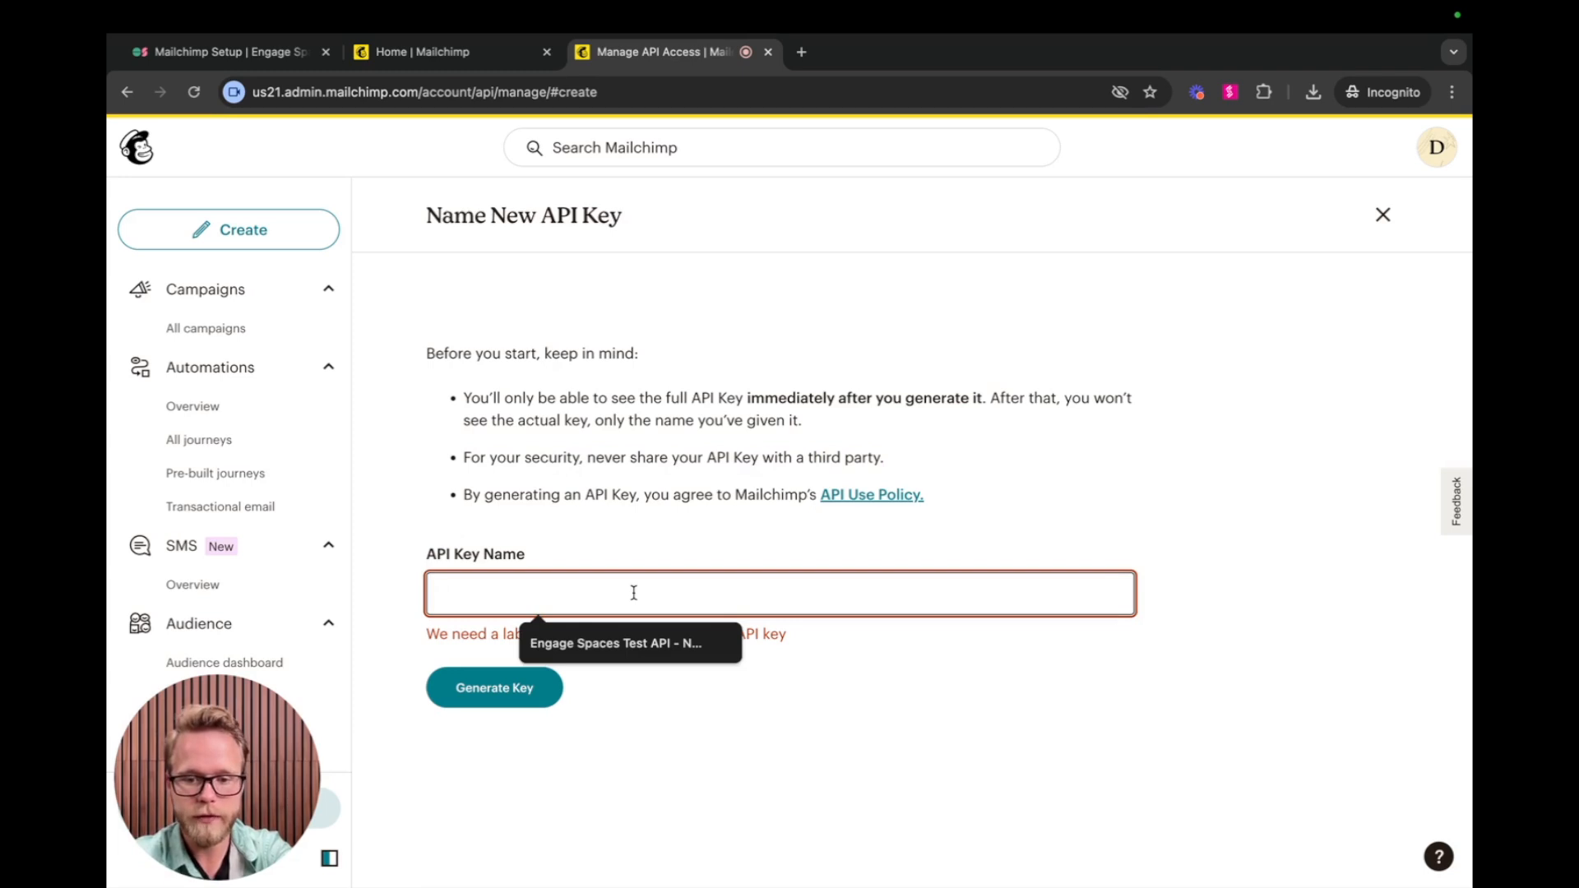
{"action": "type", "text": "Demo API Key"}
{"action": "left_click", "coordinate": [505, 698]}
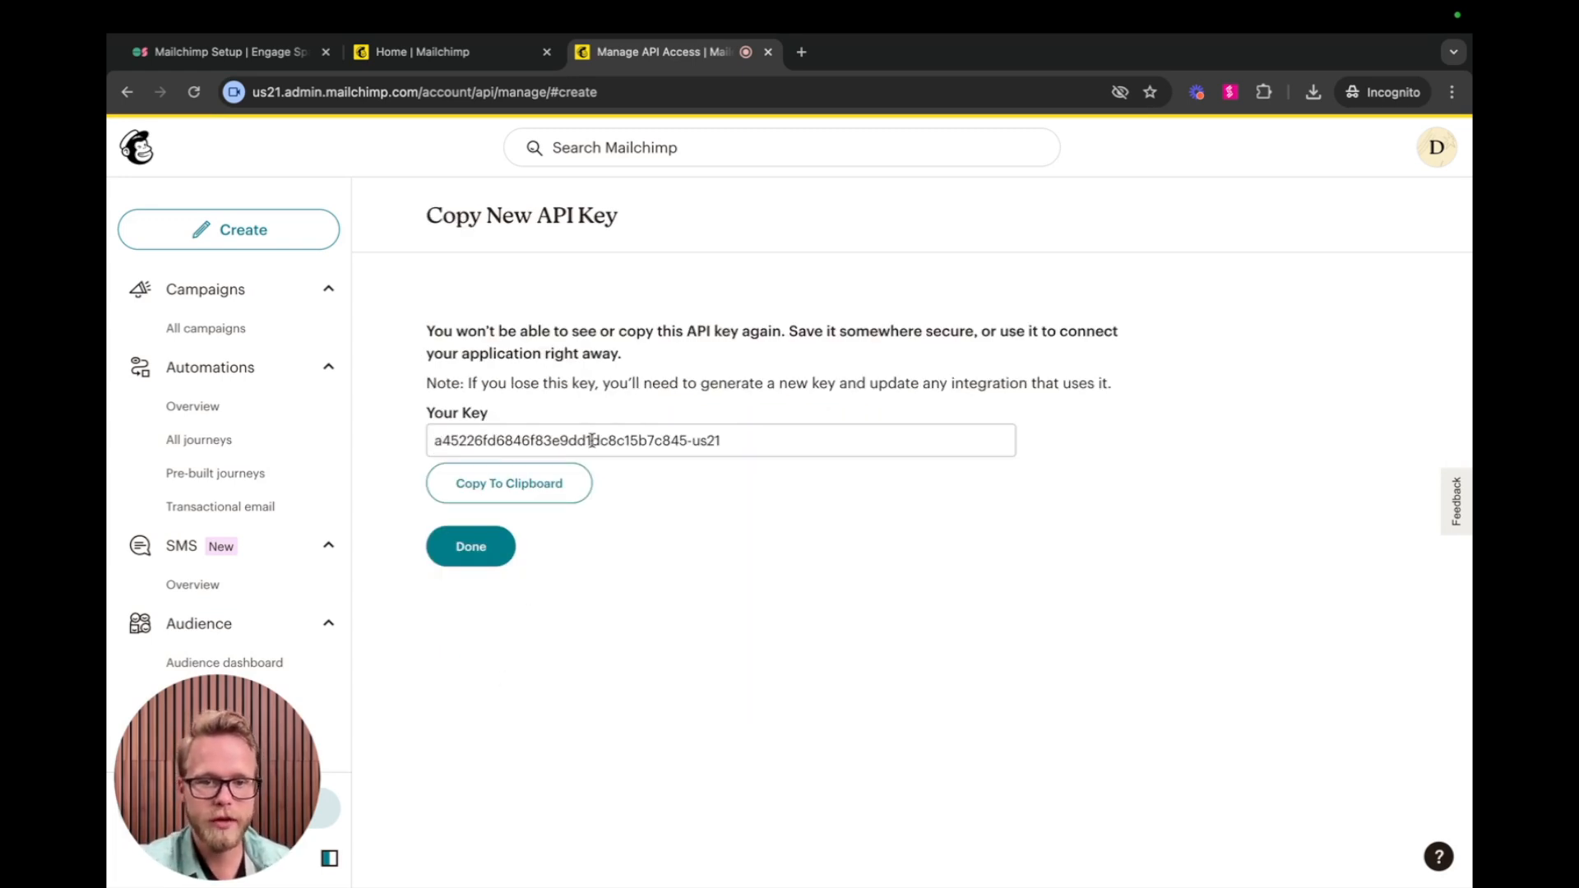
Copy the new API key to the clipboard and highlight the us21 server prefix in the key and the page address.
{"action": "left_click", "coordinate": [520, 492]}
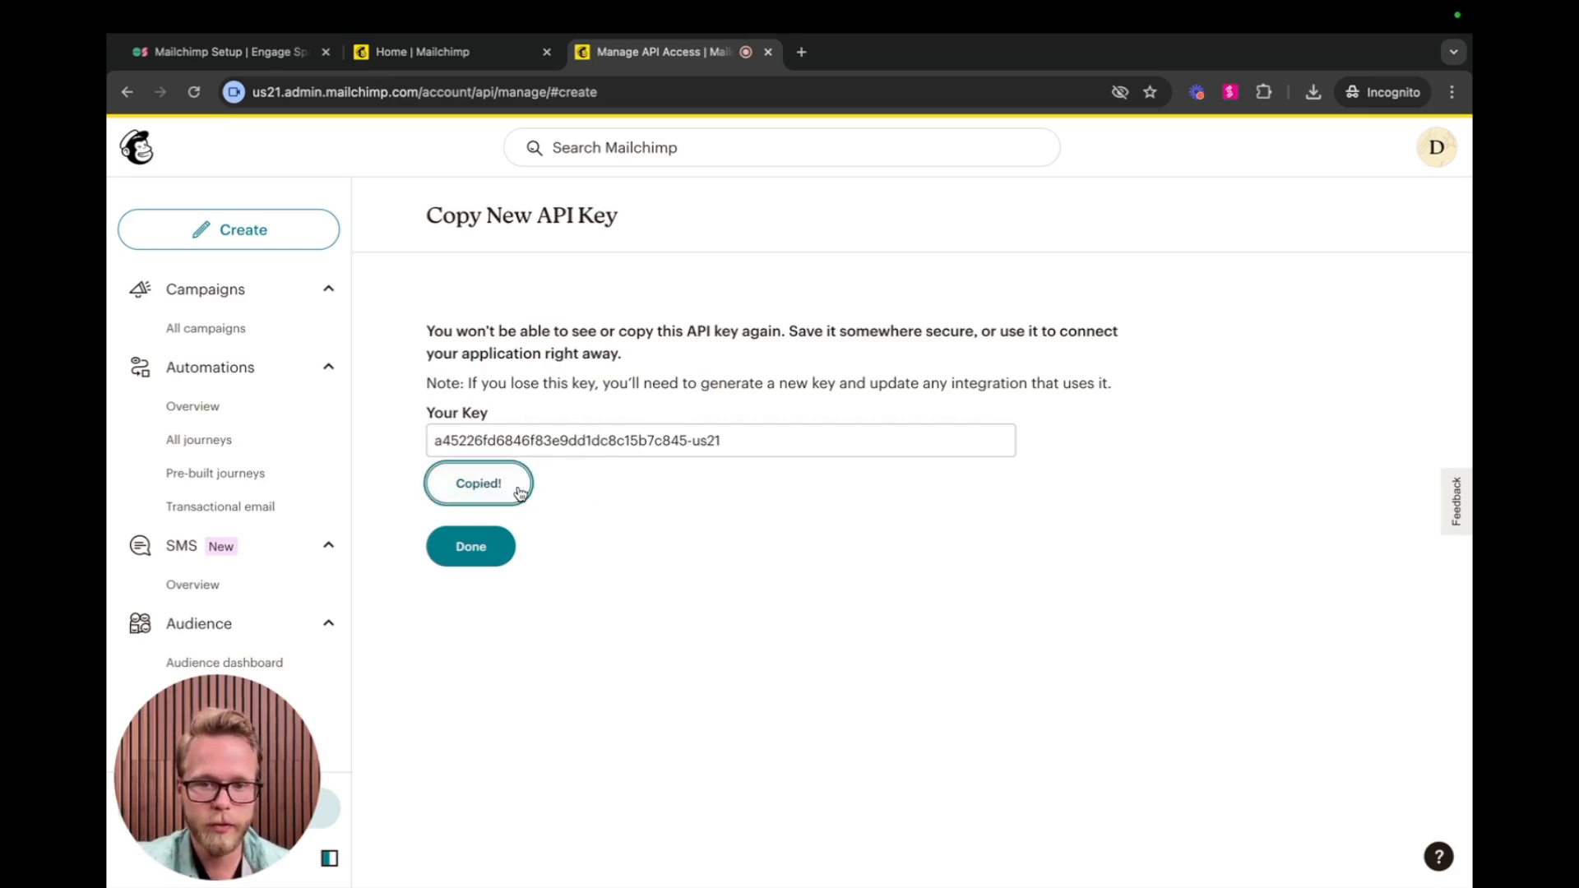
{"action": "left_click_drag", "start_coordinate": [726, 443], "coordinate": [693, 448]}
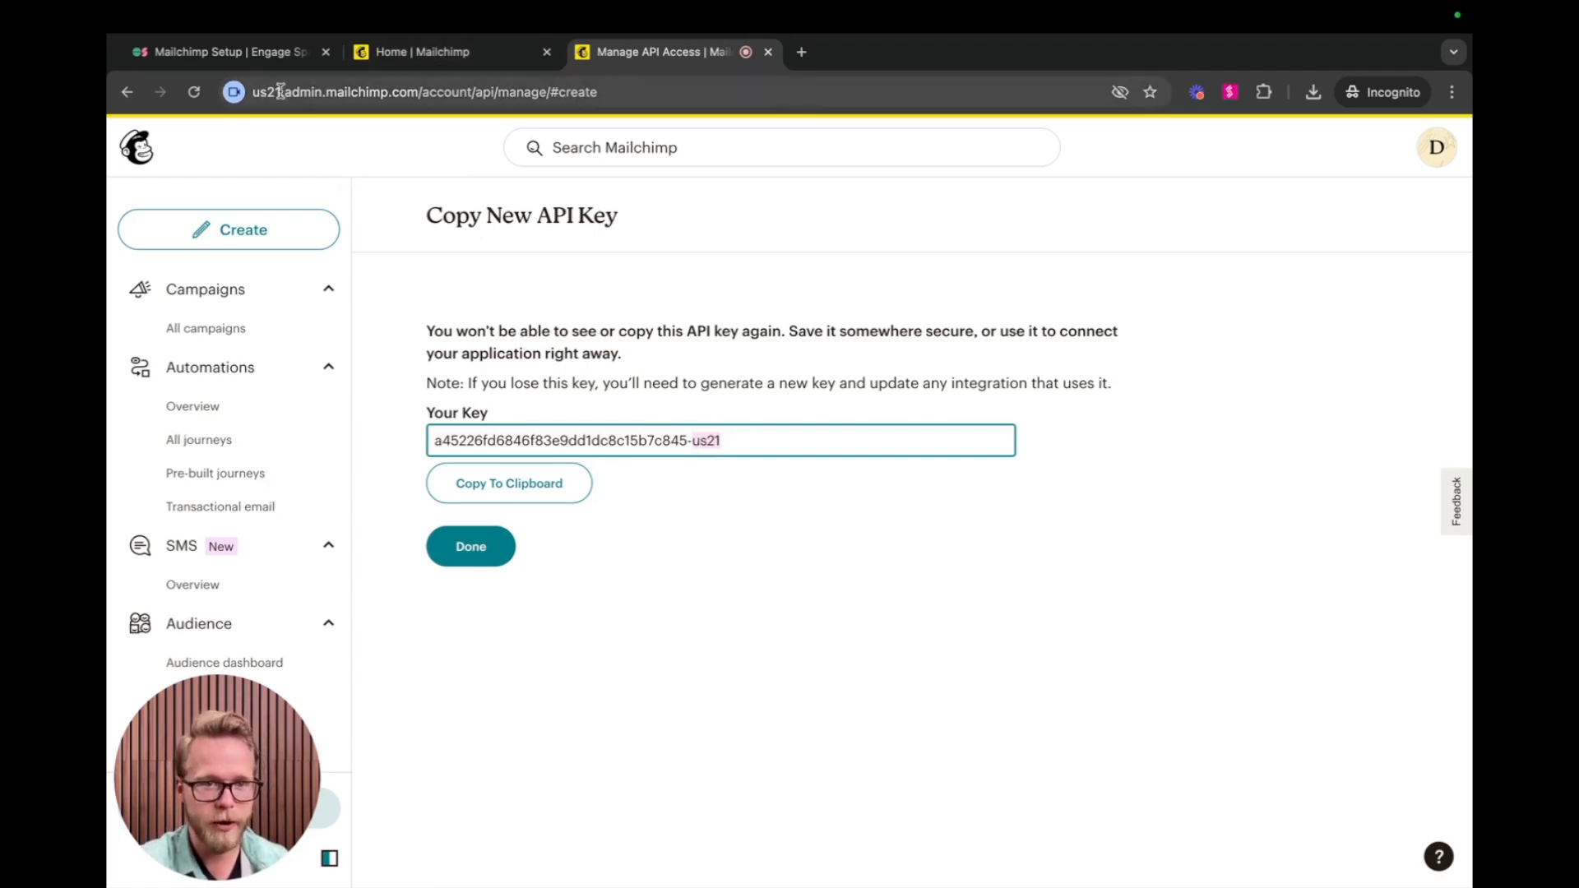
{"action": "left_click_drag", "start_coordinate": [254, 95], "coordinate": [283, 97]}
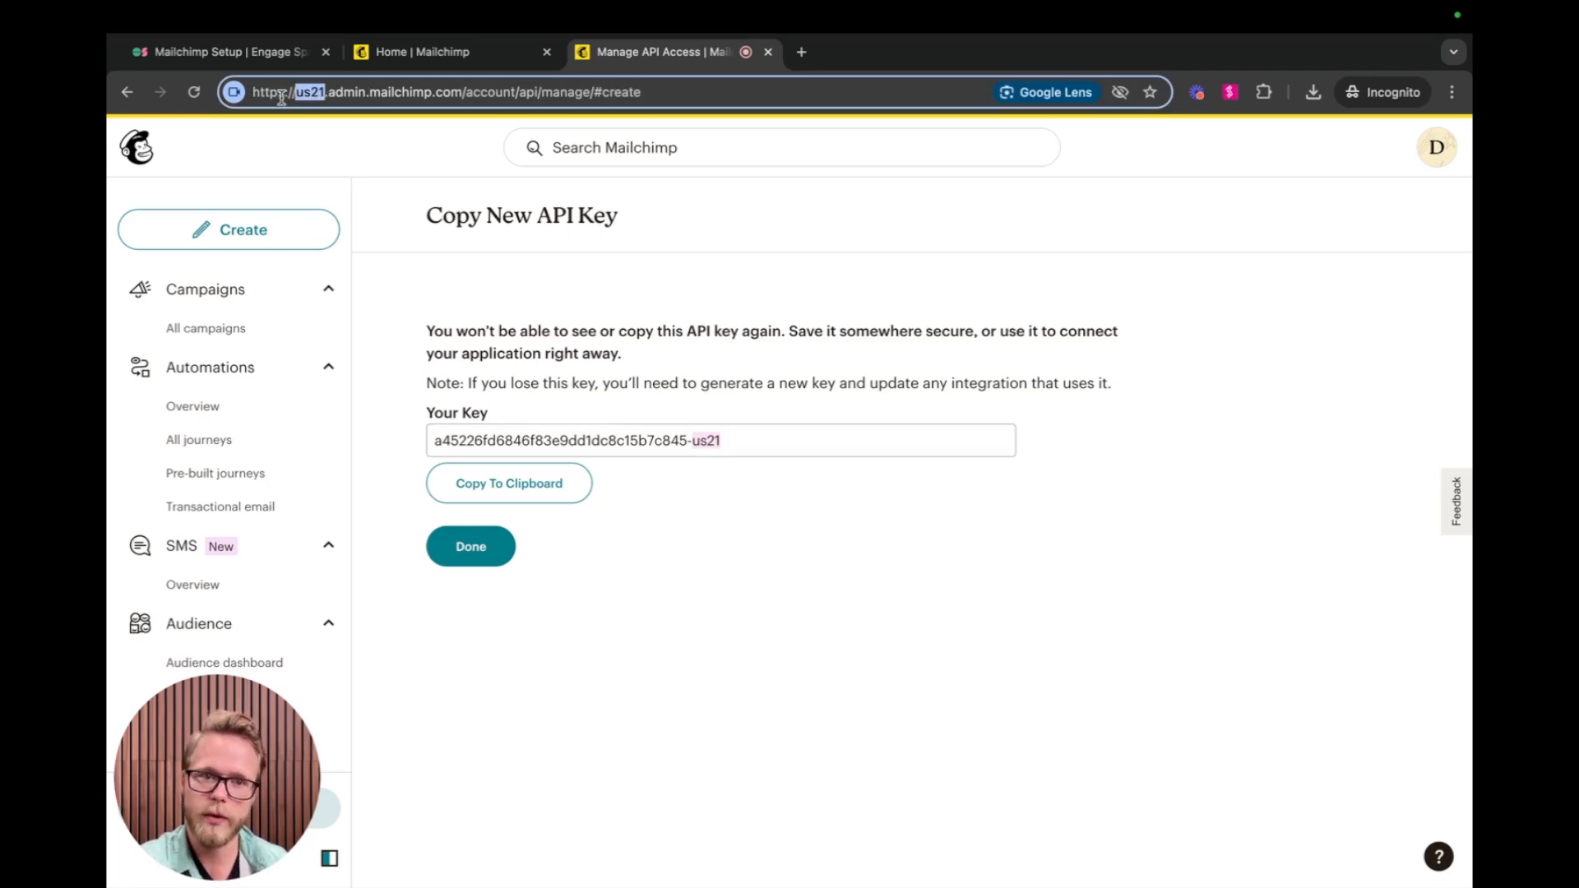
Back in Engage Spaces, paste the Mailchimp API key, set the server prefix to us21 and save the settings.
{"action": "left_click", "coordinate": [398, 55]}
{"action": "left_click", "coordinate": [247, 54]}
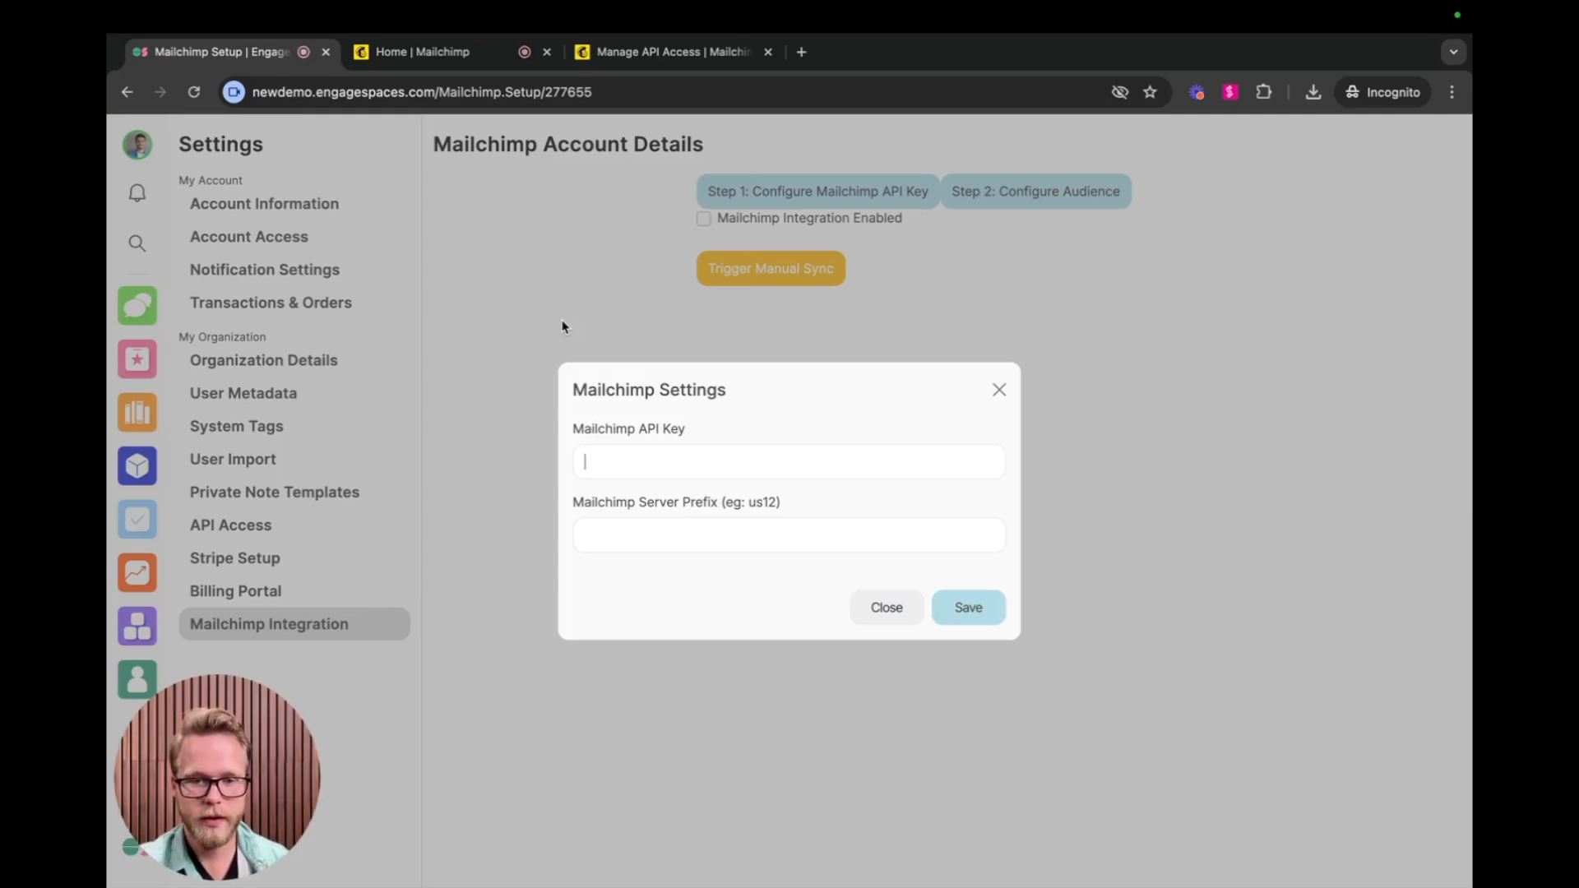
{"action": "key", "text": "super+v"}
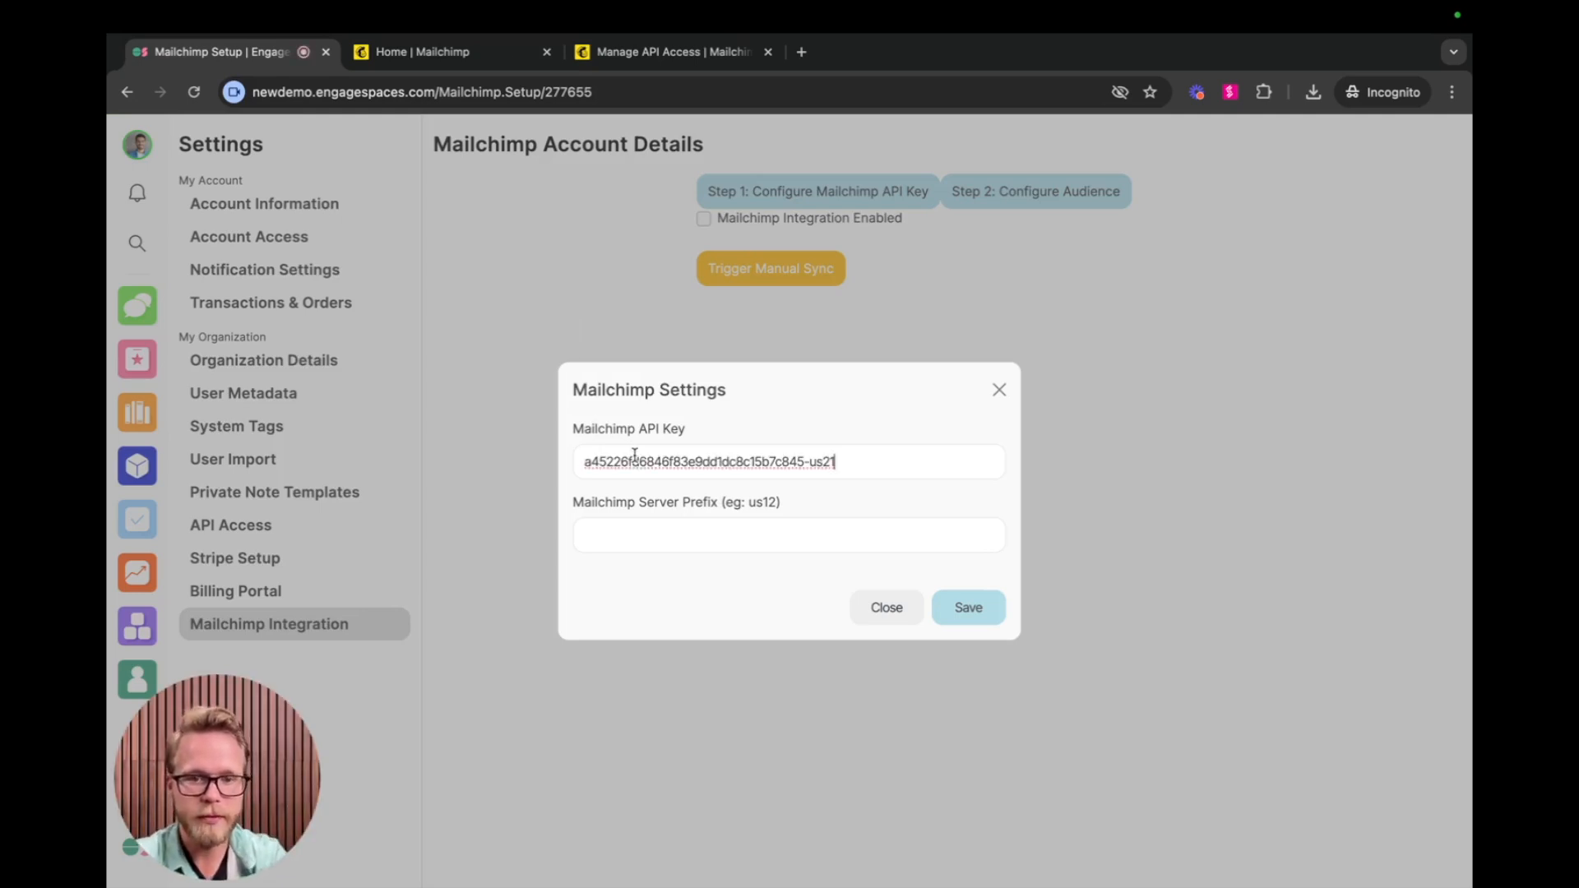
{"action": "left_click", "coordinate": [644, 544]}
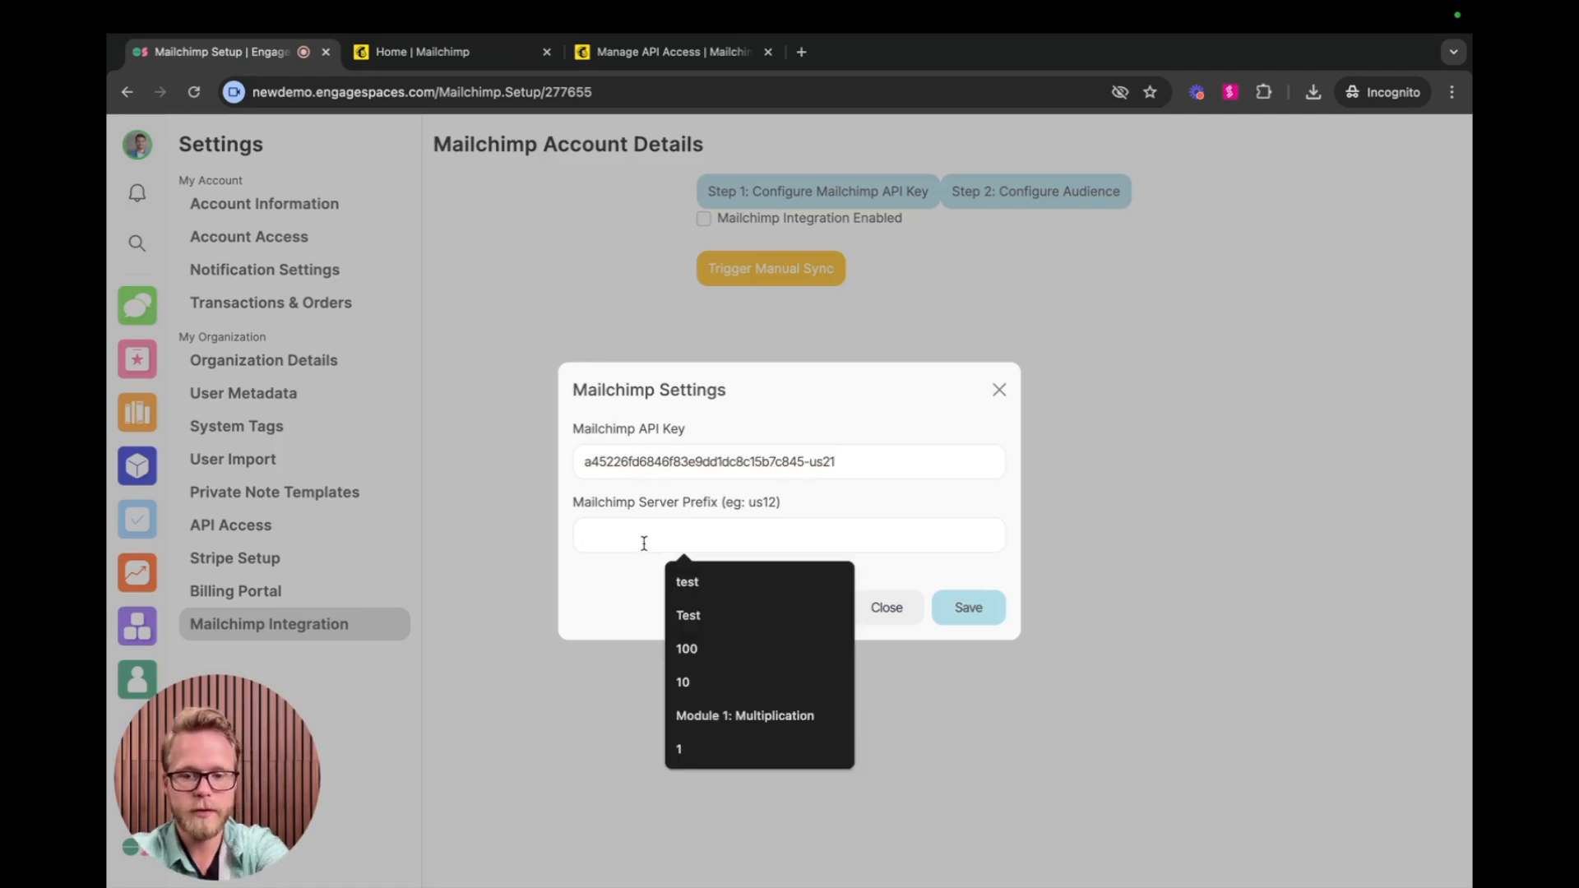
{"action": "type", "text": "us21"}
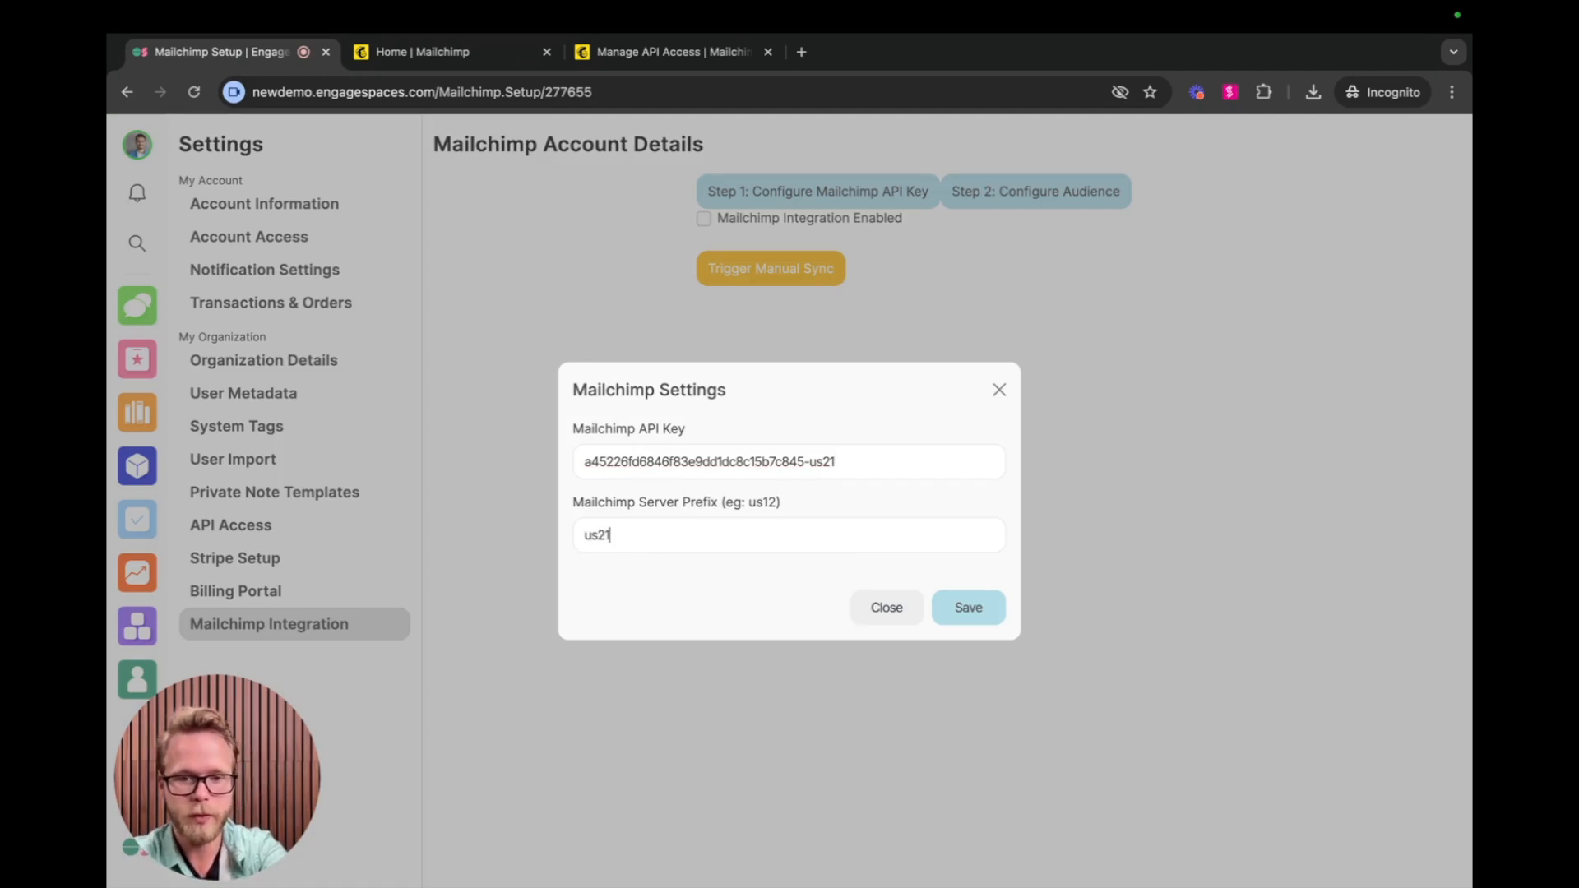
{"action": "left_click", "coordinate": [956, 608]}
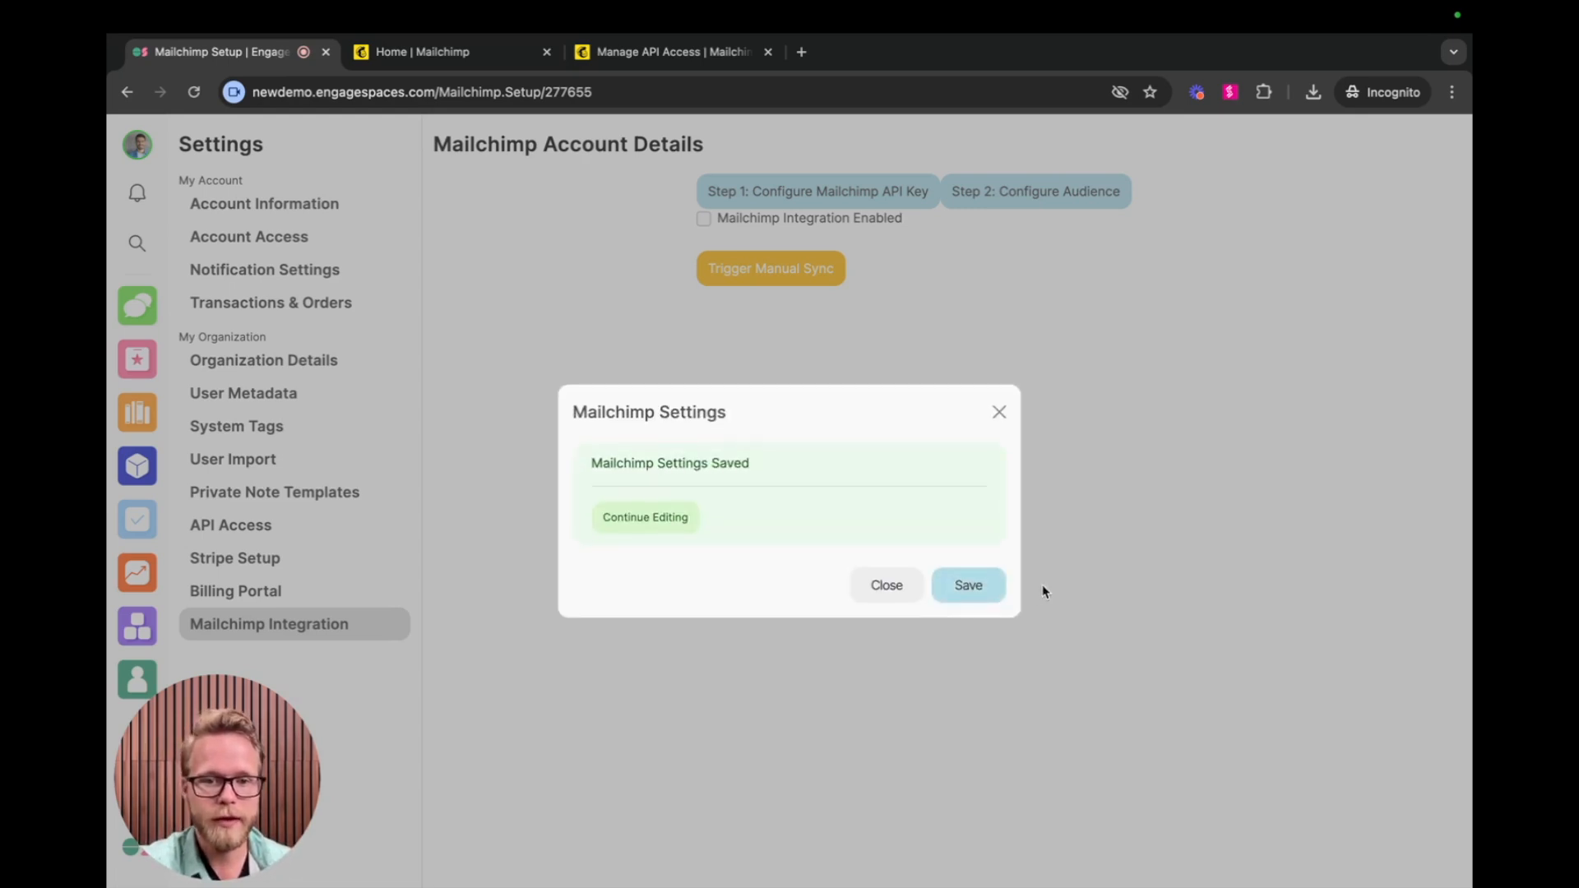
{"action": "left_click", "coordinate": [882, 587]}
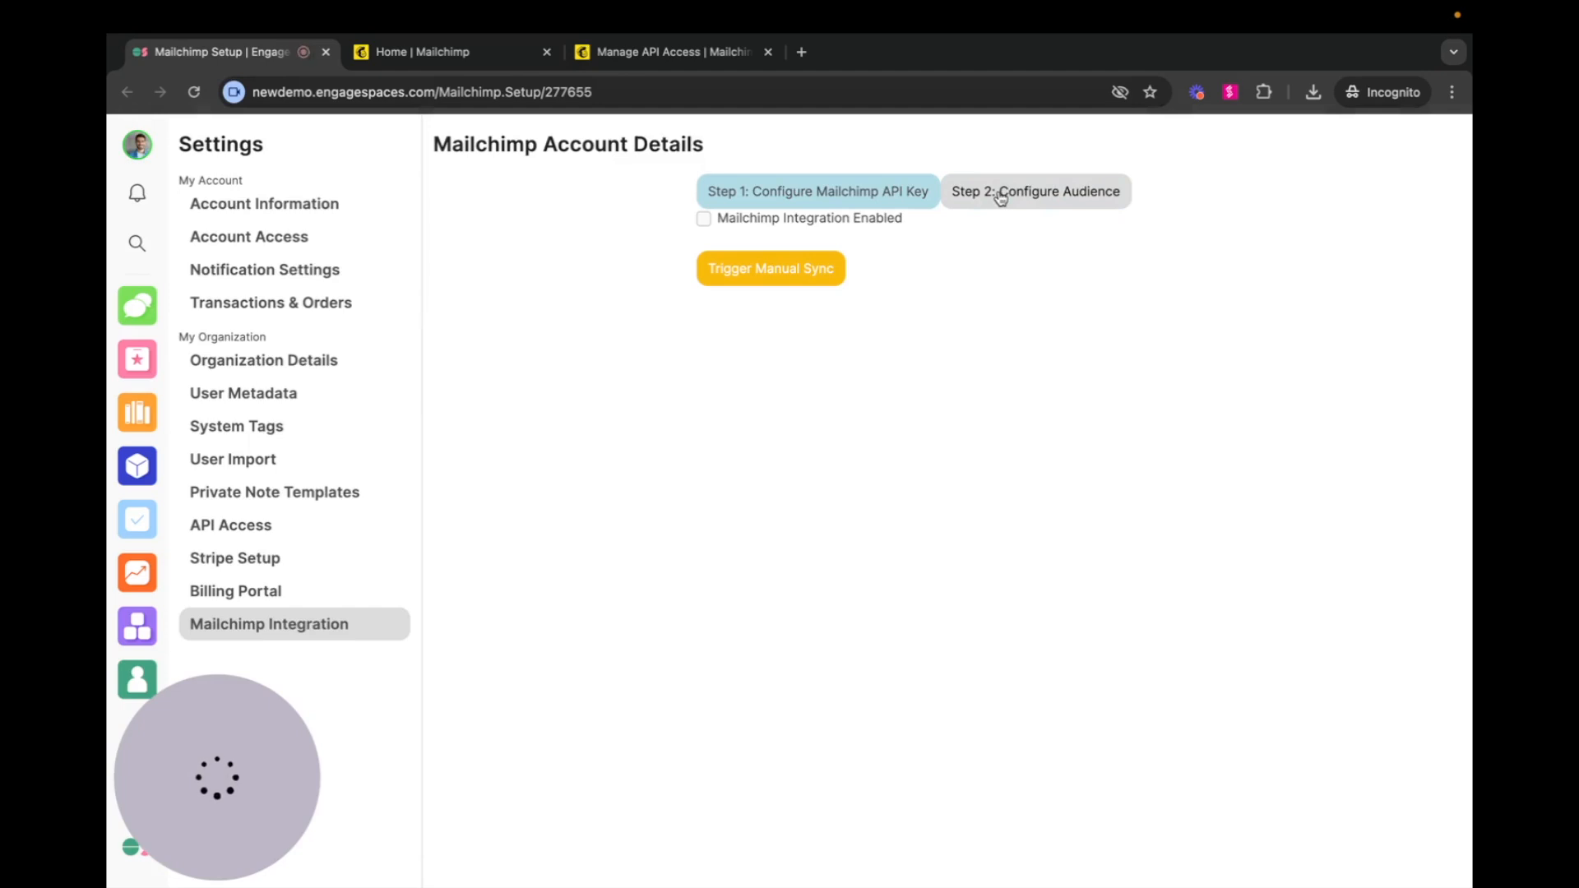
Configure Engage Spaces as the Mailchimp audience, save it and close the audience settings.
{"action": "left_click", "coordinate": [1038, 194]}
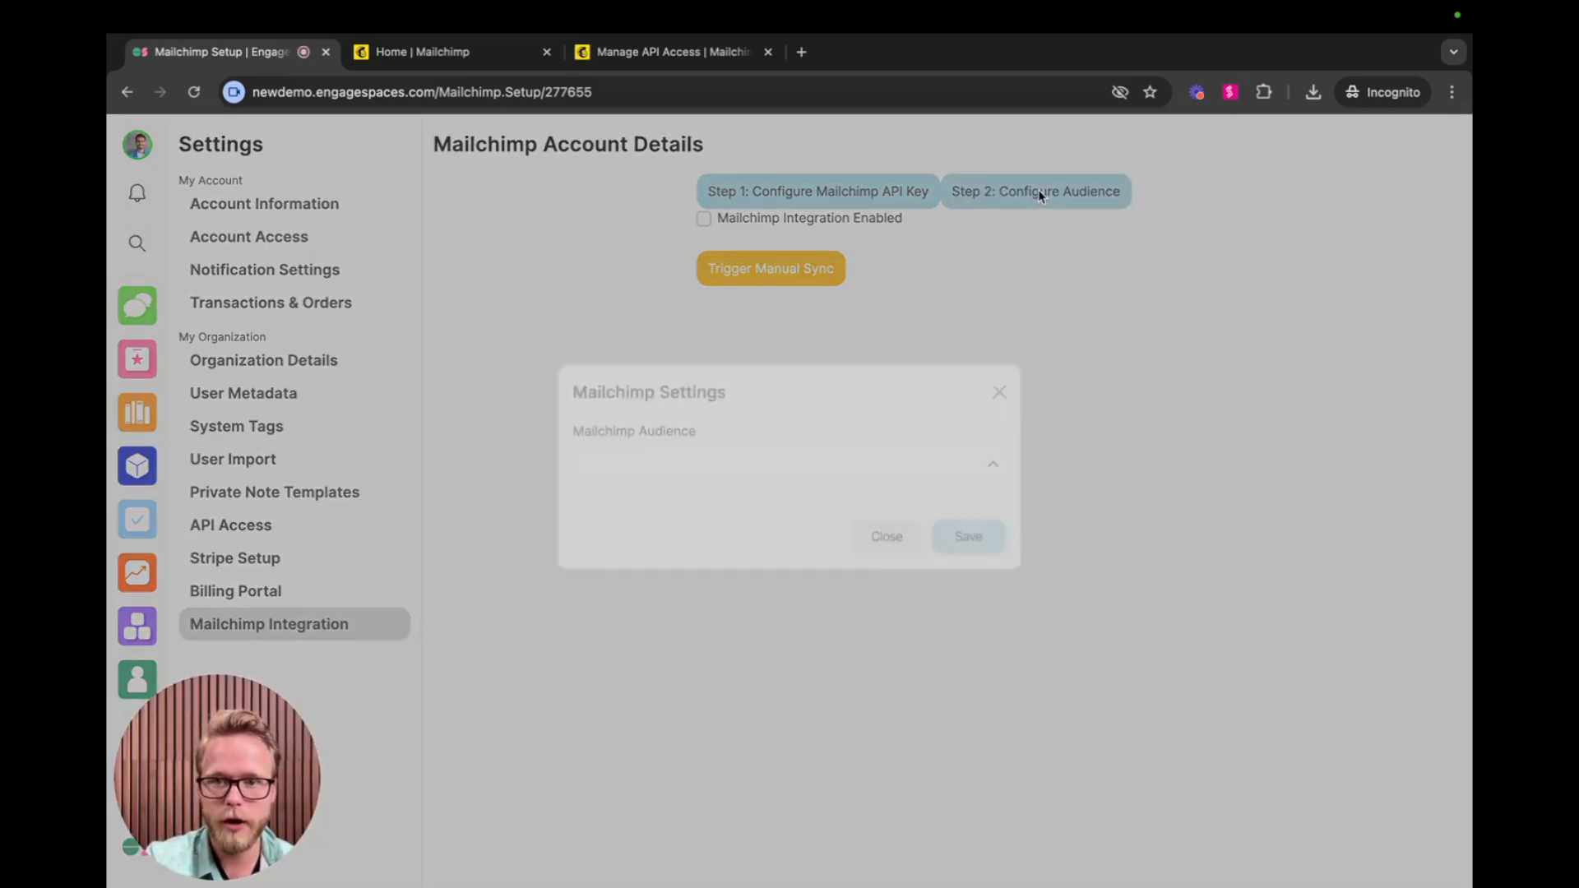
{"action": "left_click", "coordinate": [728, 496]}
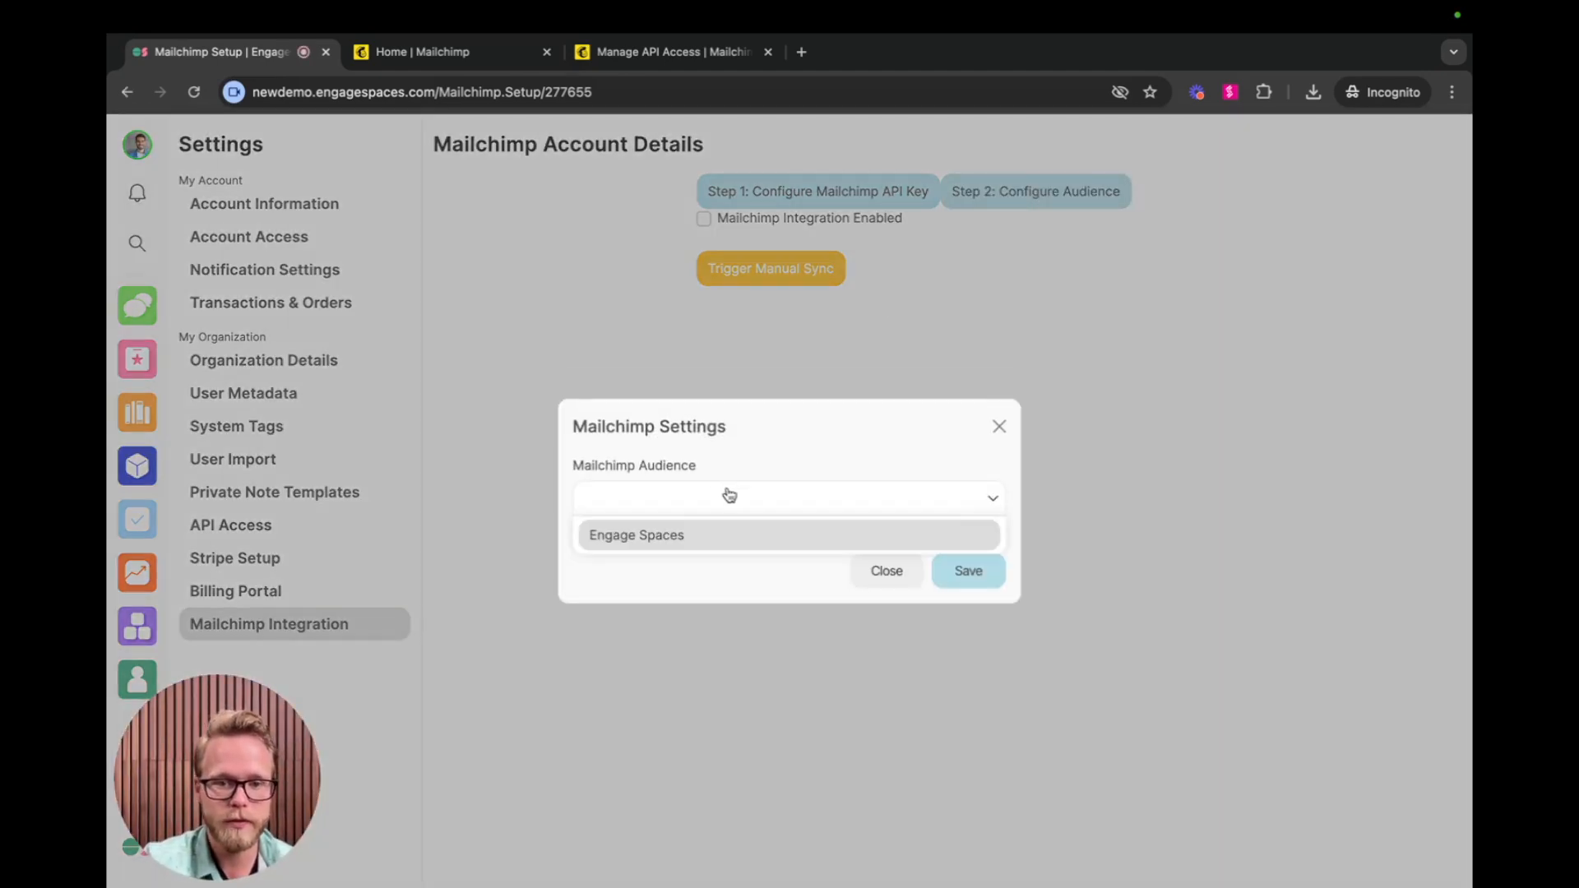
{"action": "left_click", "coordinate": [672, 539]}
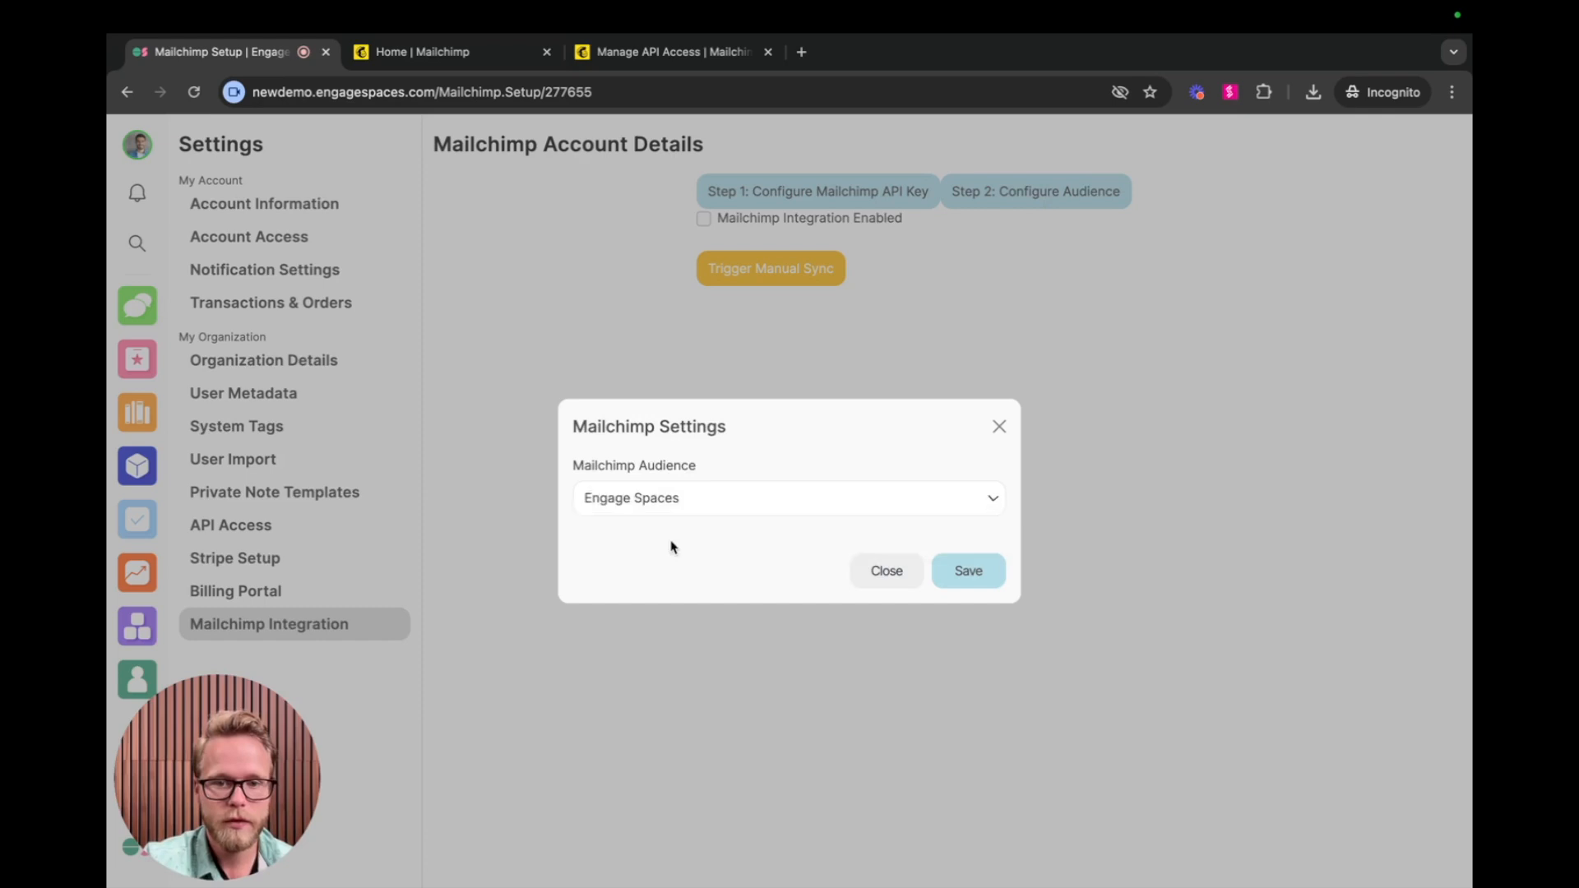
{"action": "left_click", "coordinate": [966, 572]}
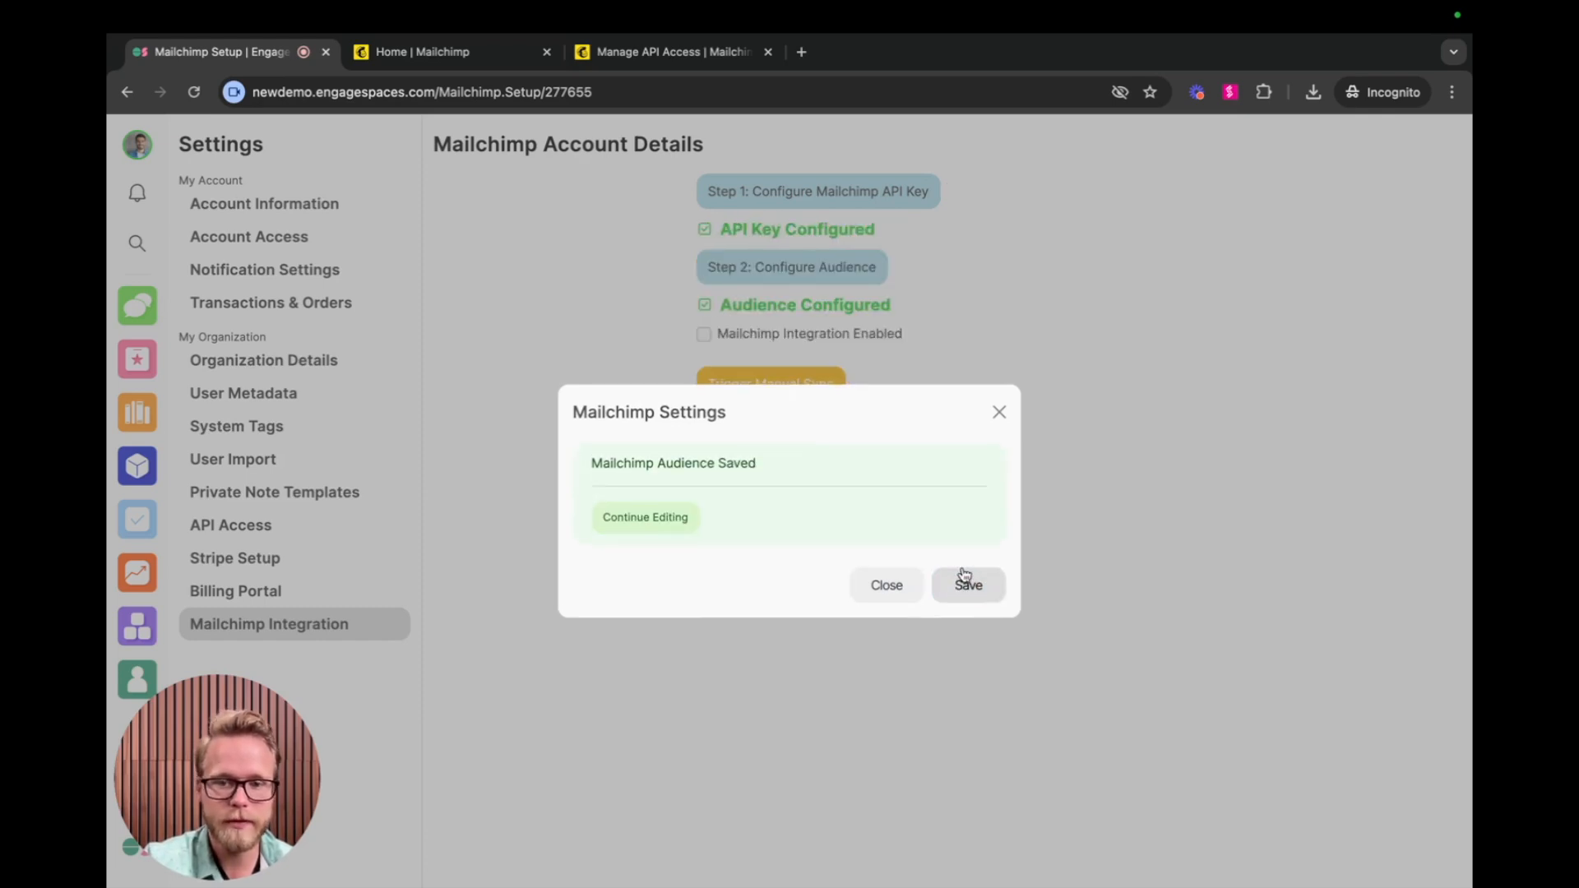
{"action": "left_click", "coordinate": [613, 529]}
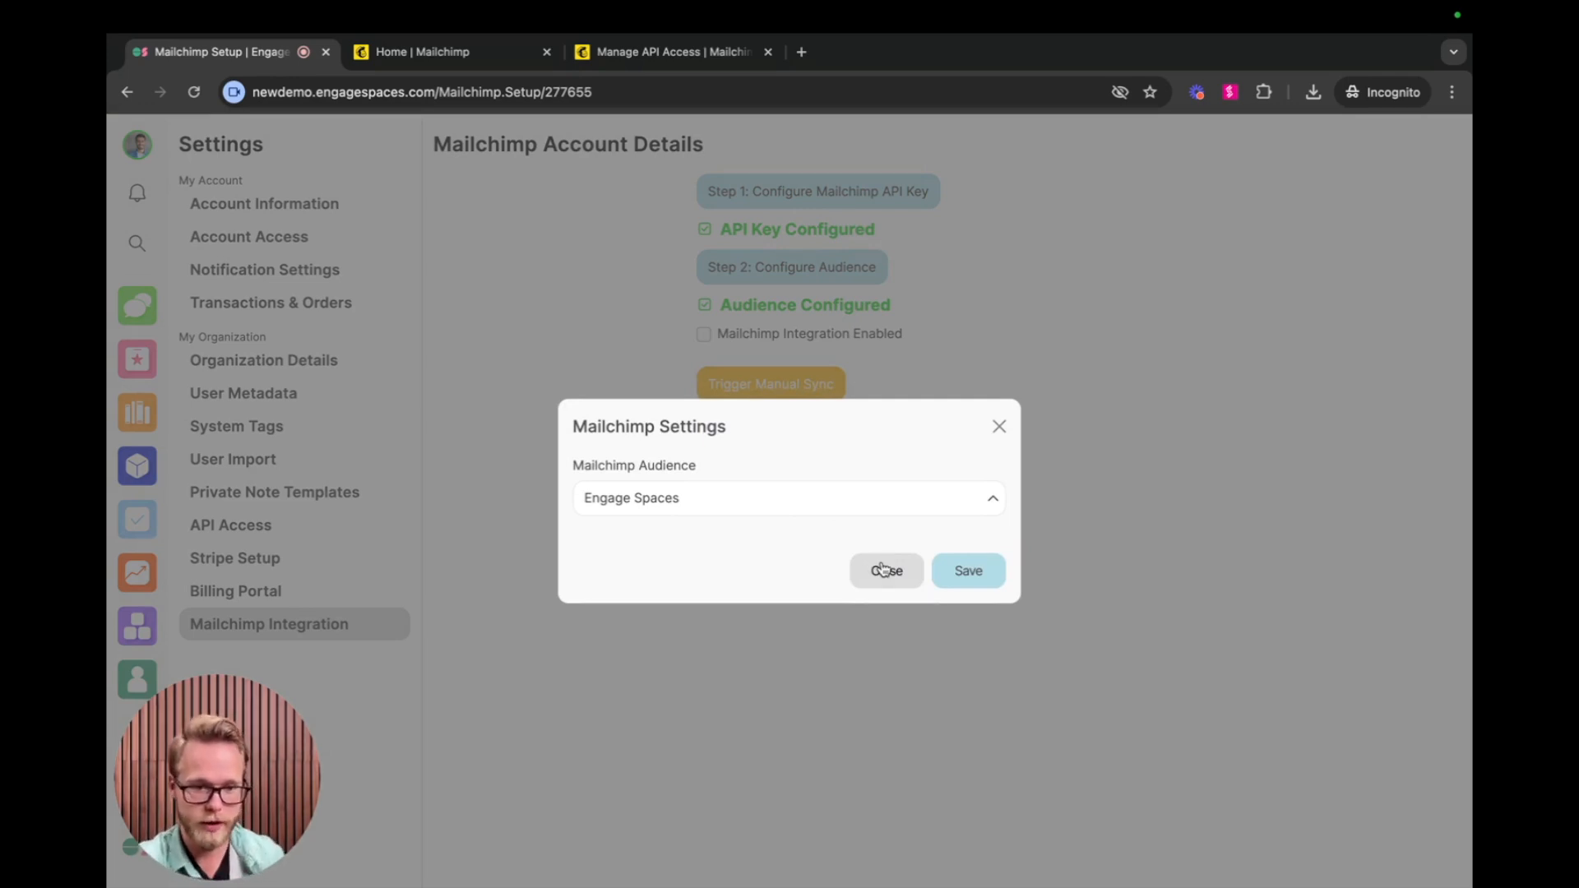
{"action": "left_click", "coordinate": [883, 569]}
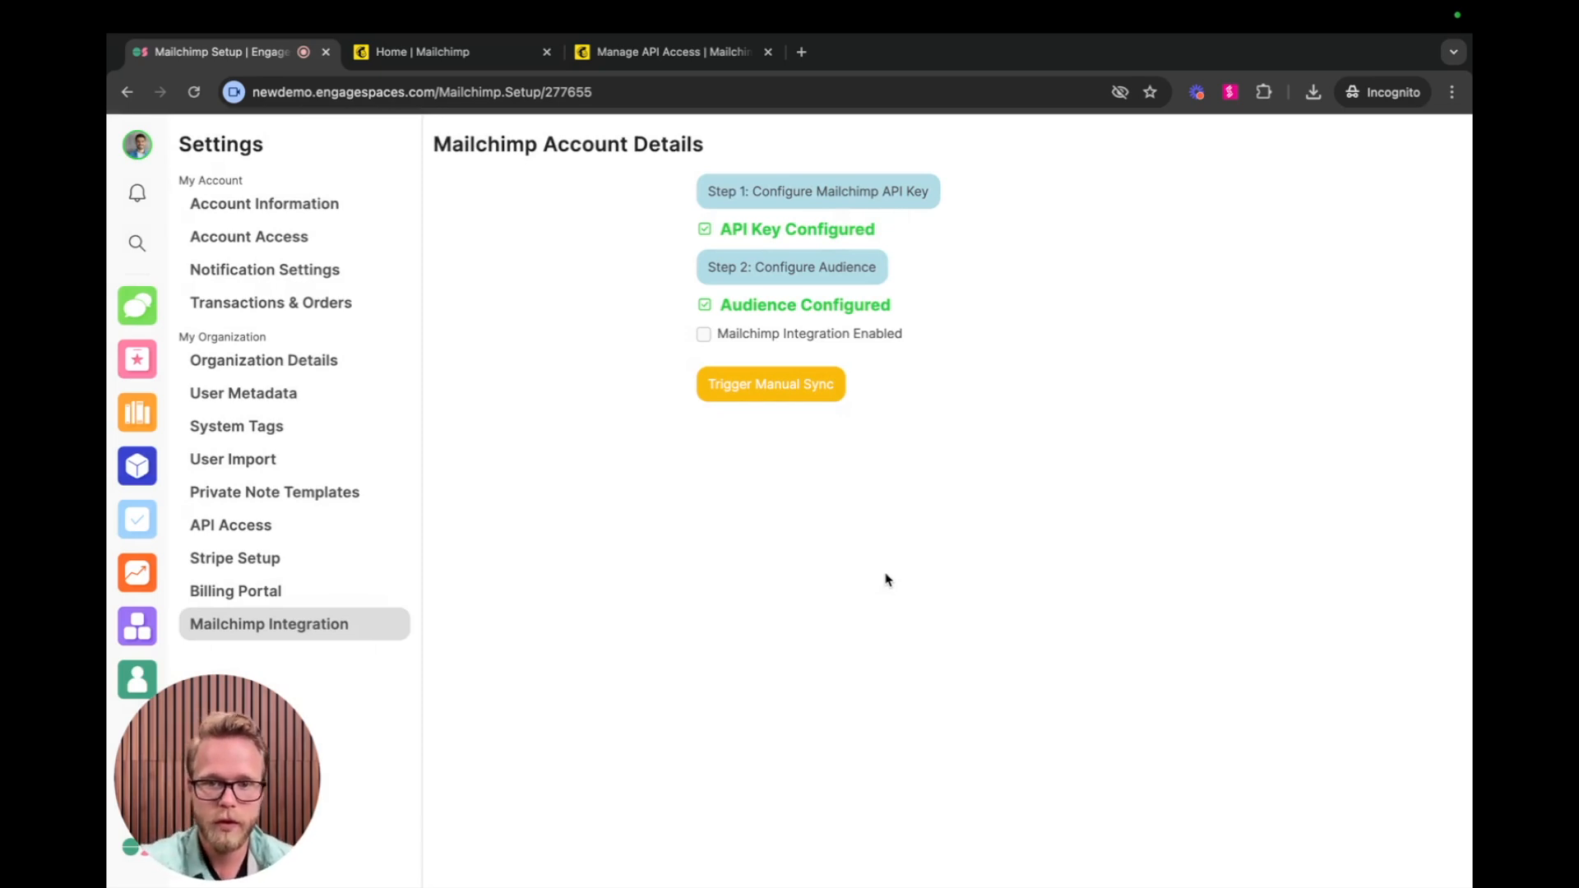
Enable the Mailchimp integration and trigger a manual sync, checking the status of the last batch.
{"action": "left_click", "coordinate": [703, 335]}
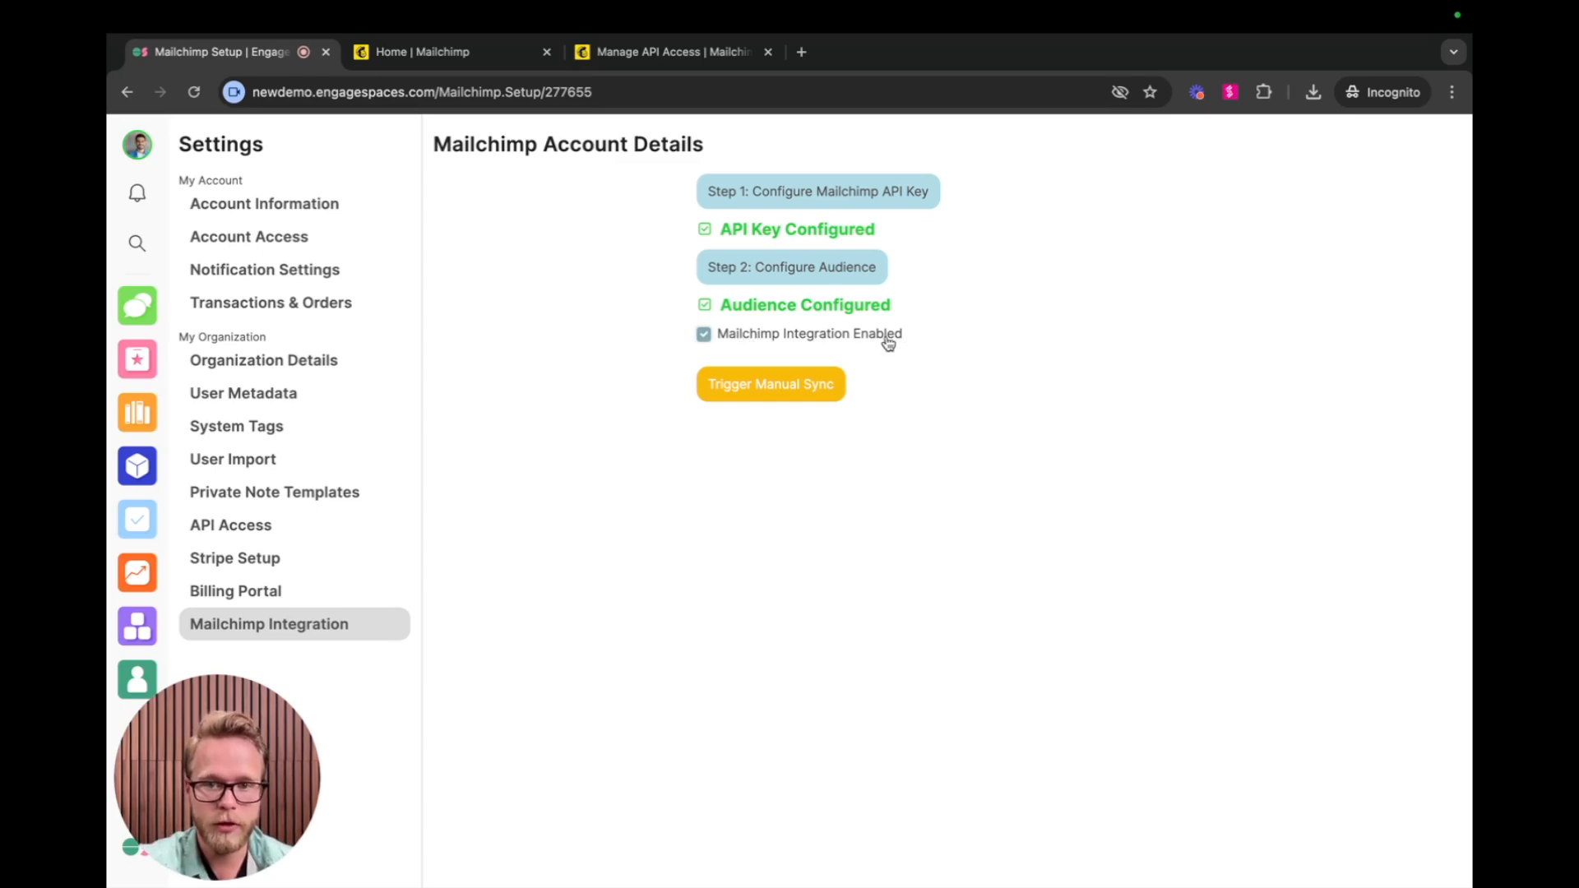
{"action": "left_click", "coordinate": [810, 391]}
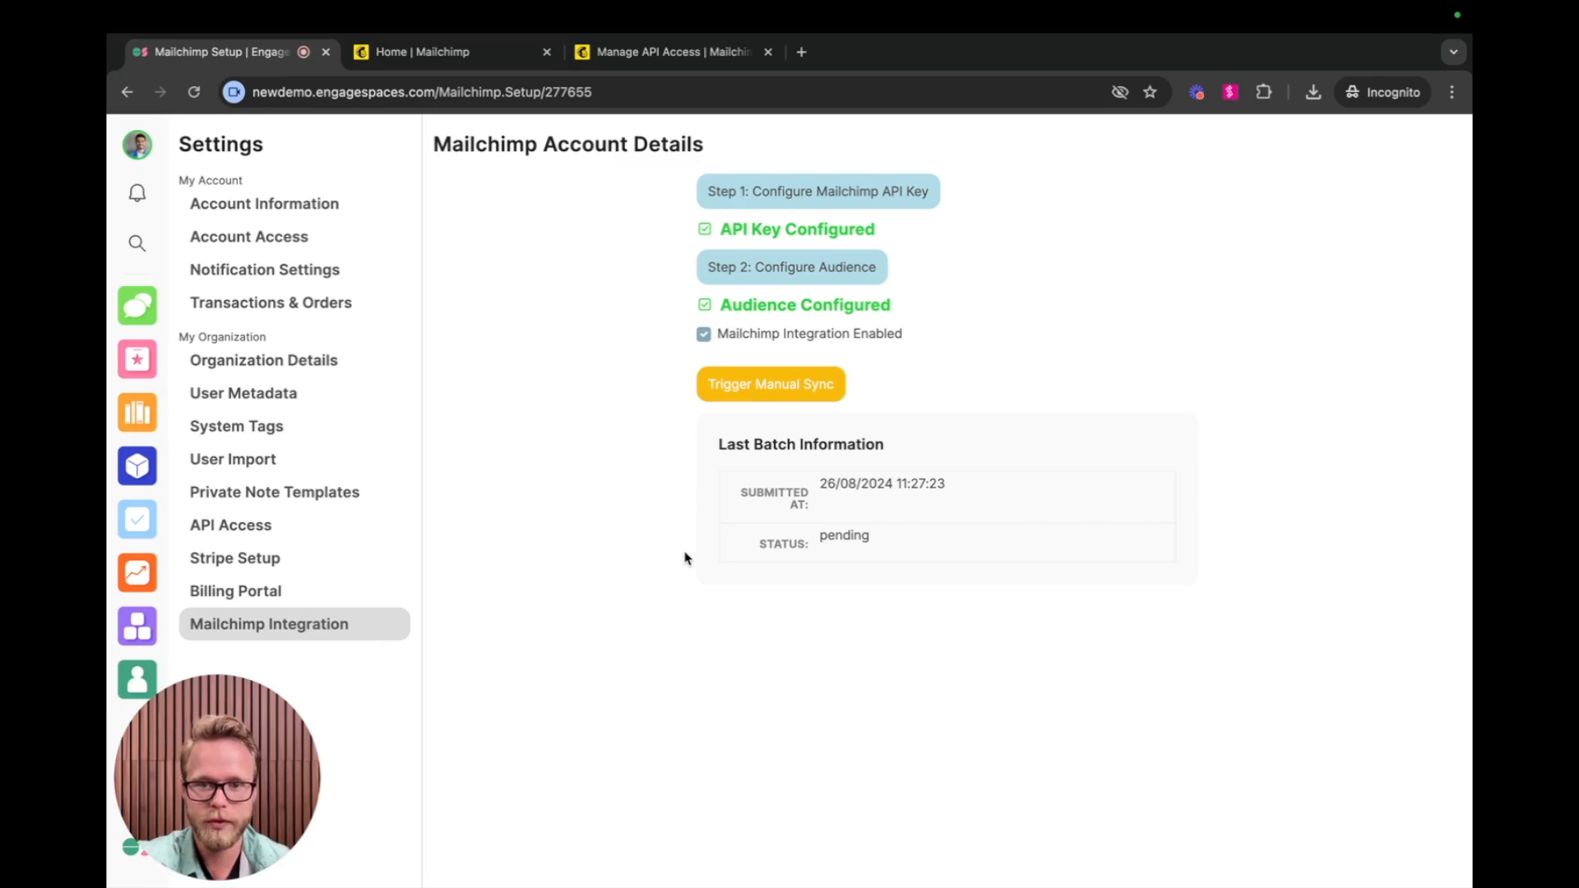
{"action": "left_click_drag", "start_coordinate": [816, 536], "coordinate": [884, 537]}
{"action": "left_click", "coordinate": [551, 522]}
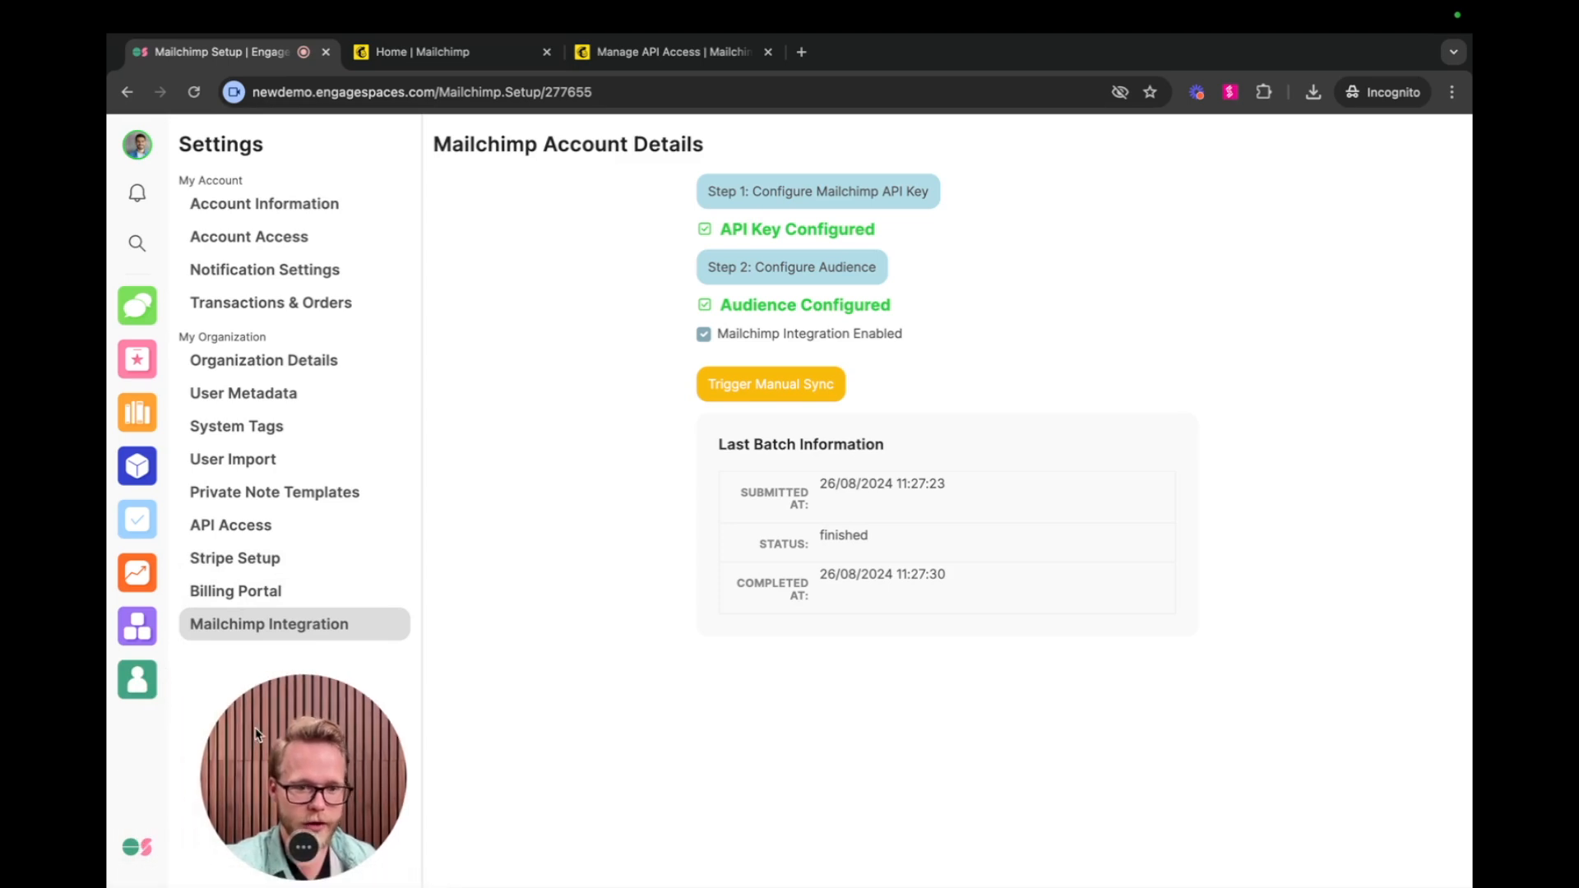
Open the Monthly Newsletter user set from the Movement Association's user sets in the Contacts space.
{"action": "left_click", "coordinate": [137, 681]}
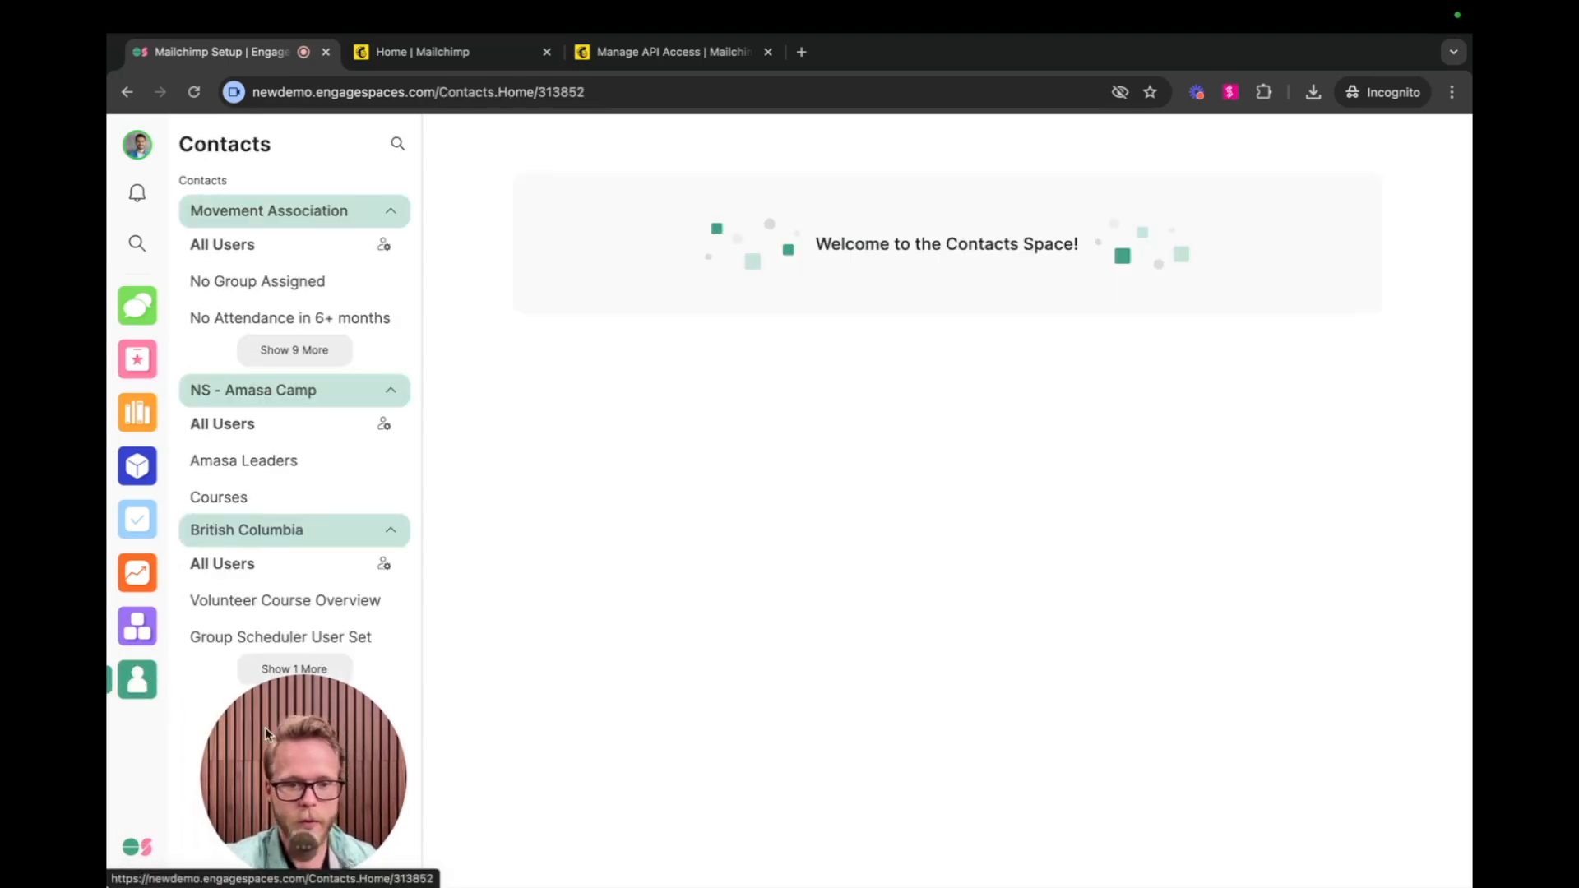
{"action": "left_click", "coordinate": [243, 250]}
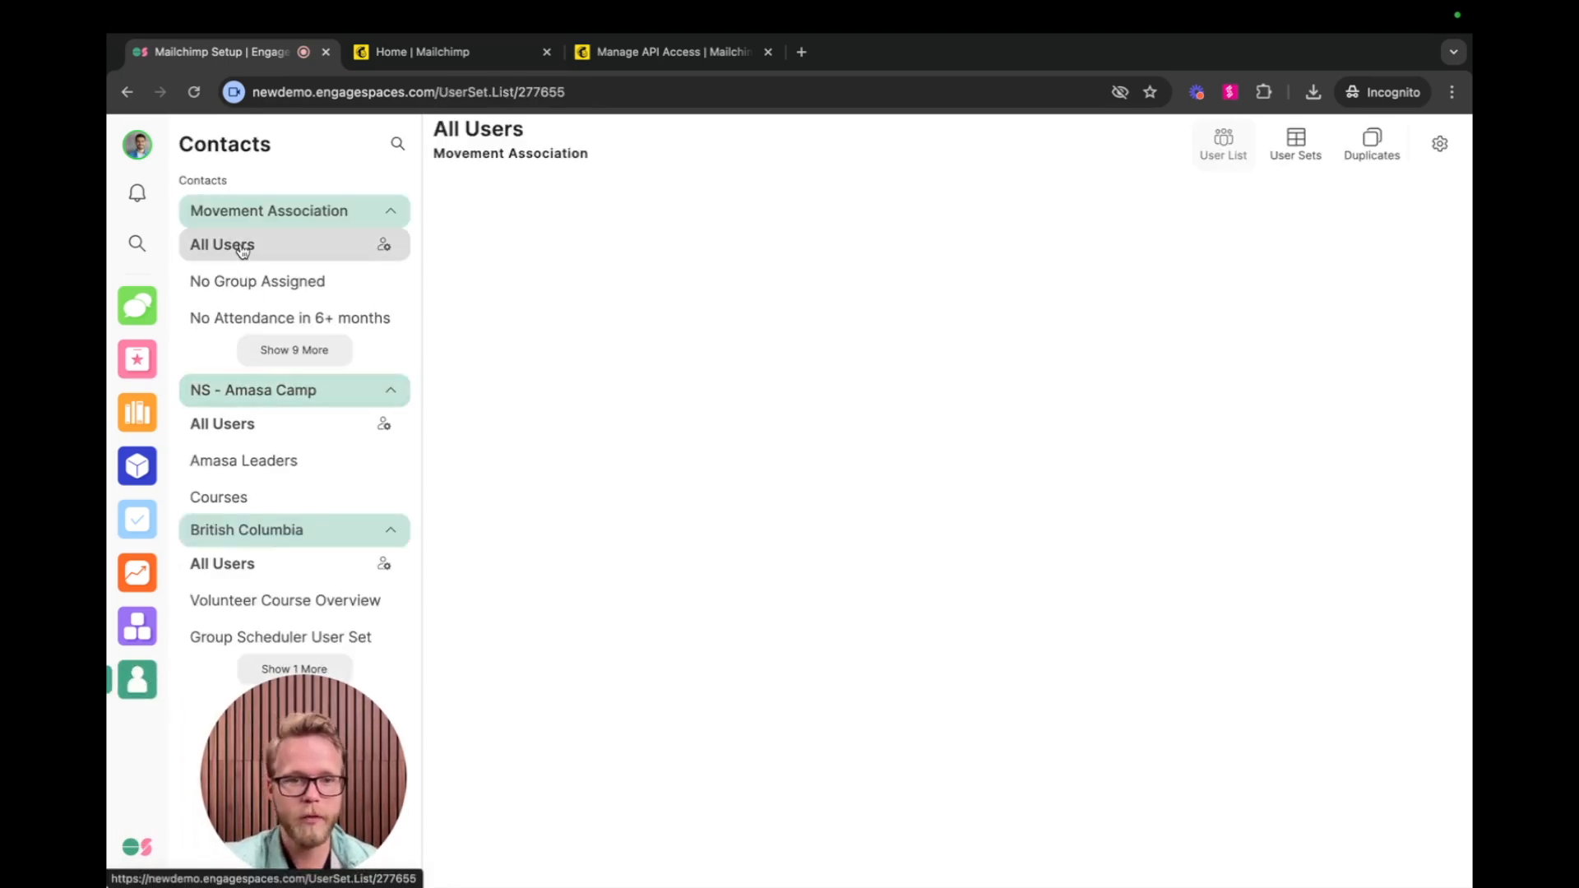
{"action": "left_click", "coordinate": [1296, 147]}
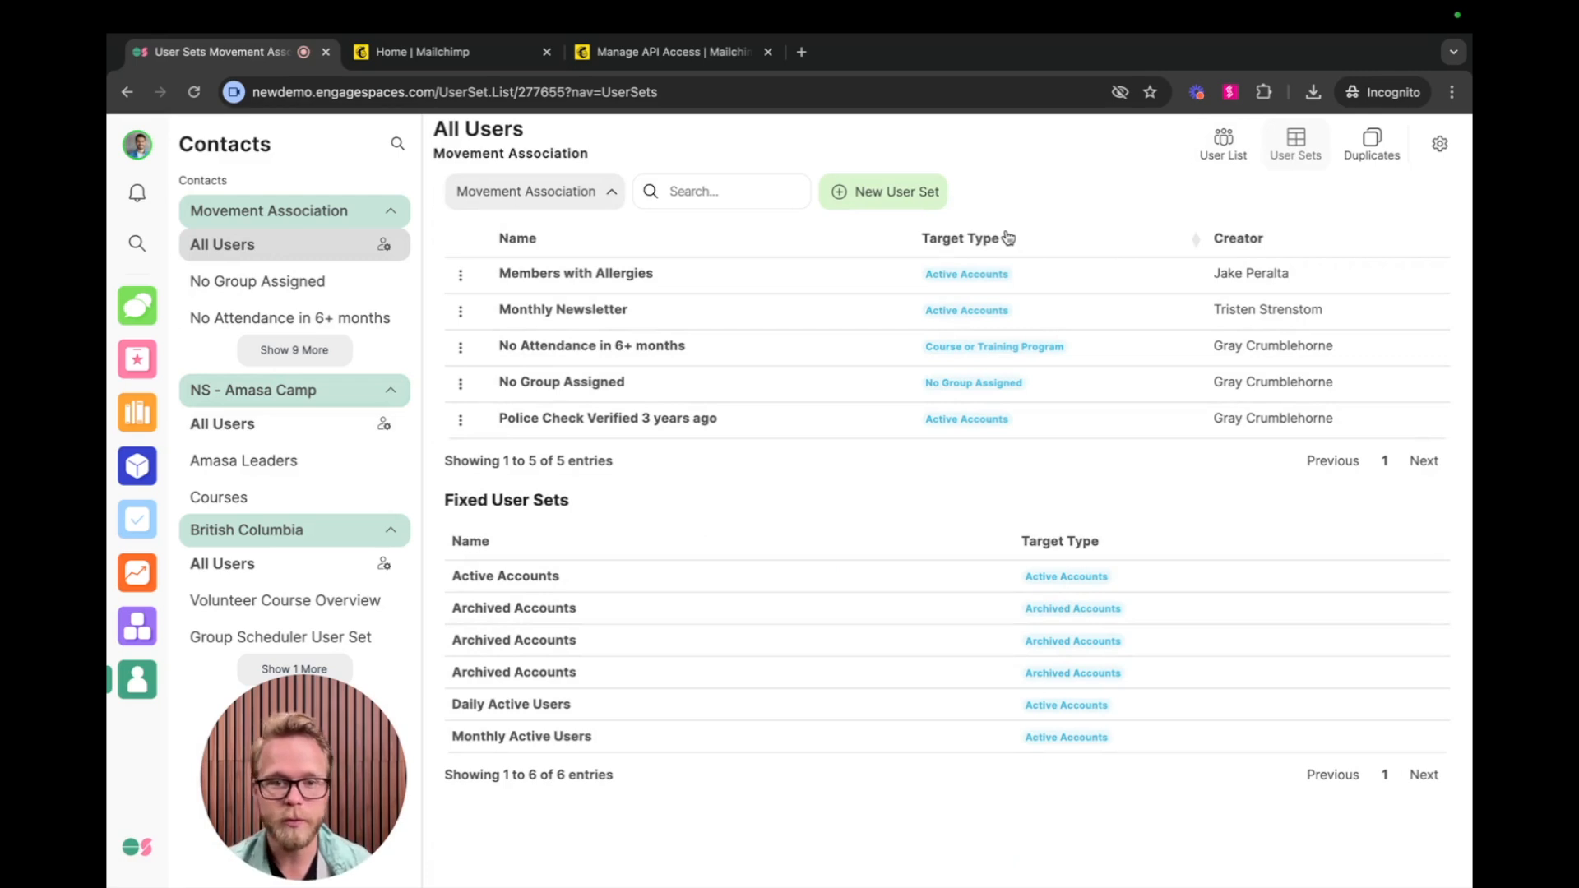
{"action": "left_click", "coordinate": [564, 312]}
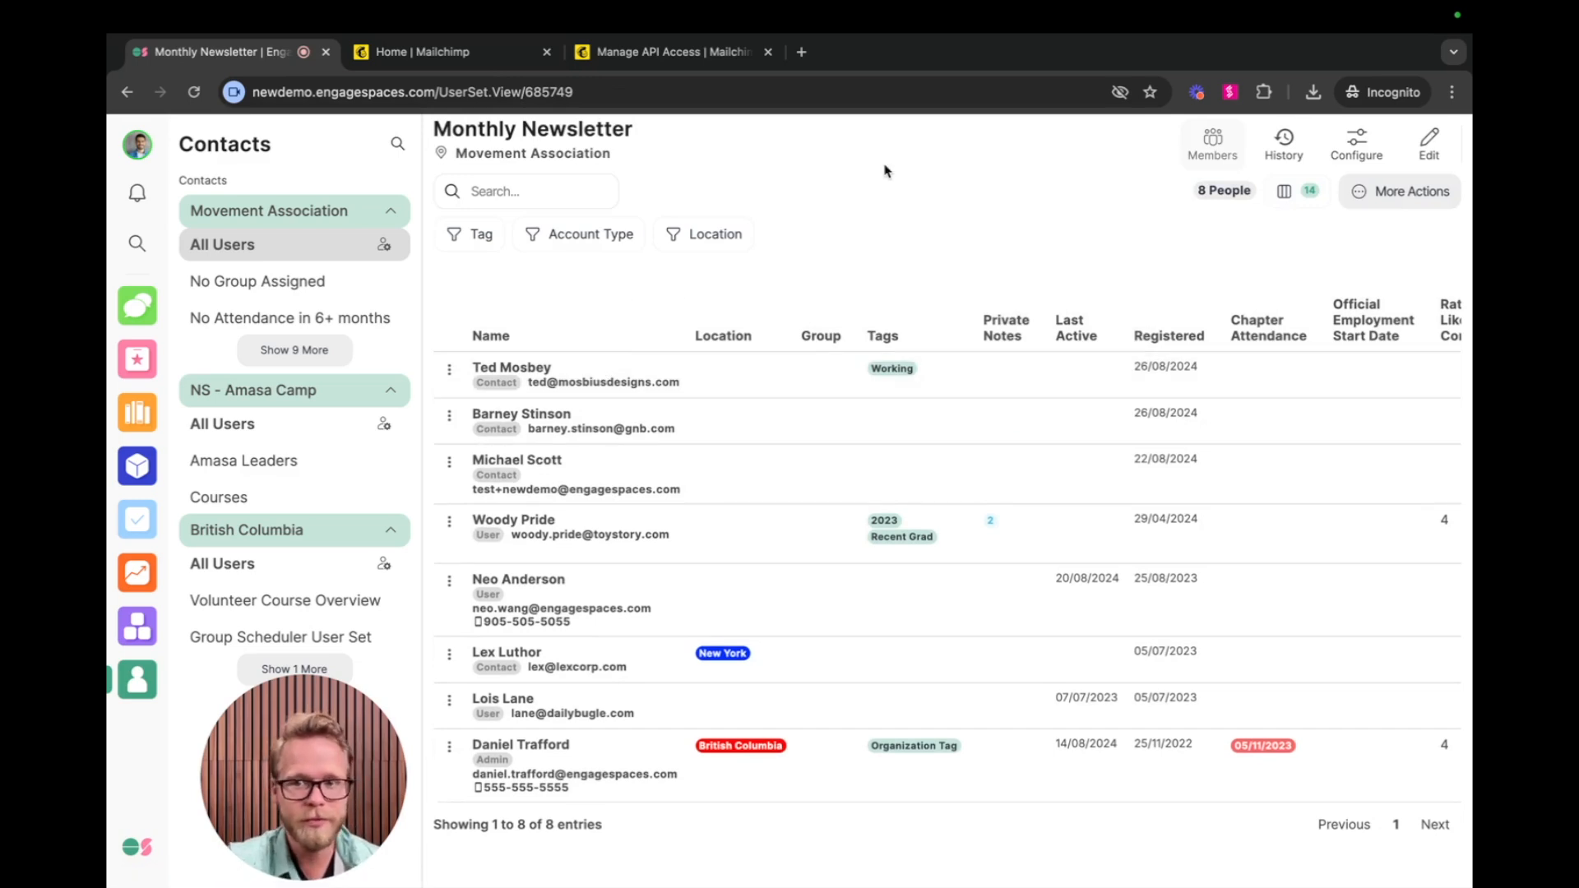
Edit the user set to give it the Mailchimp tag "Mailchimp Tag 1", save it and return to its edit form.
{"action": "left_click", "coordinate": [1431, 145]}
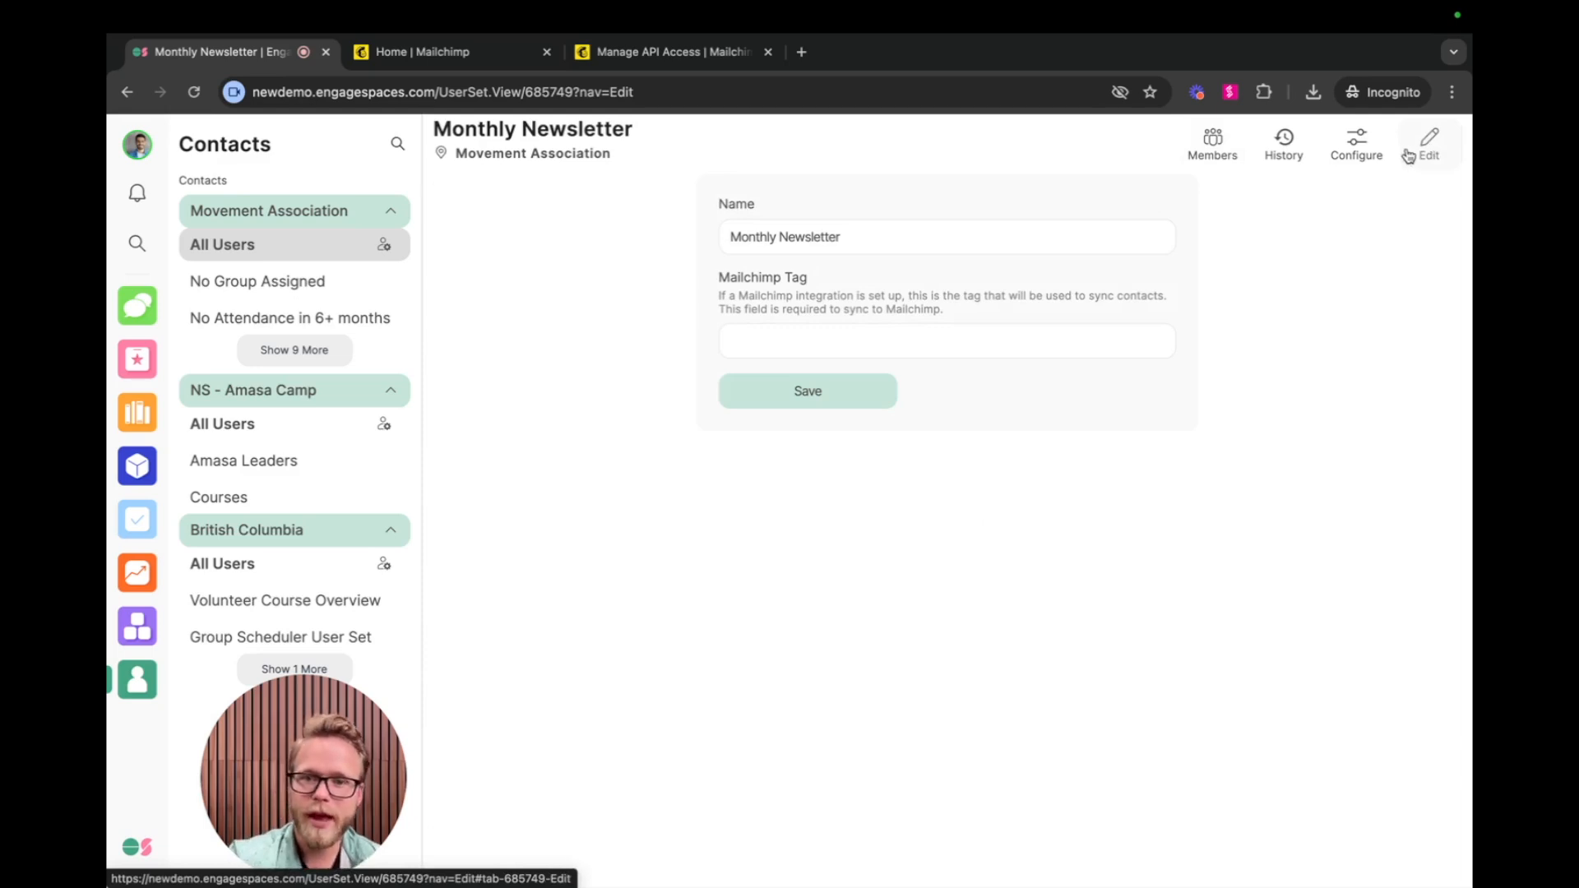
{"action": "left_click_drag", "start_coordinate": [714, 282], "coordinate": [817, 282]}
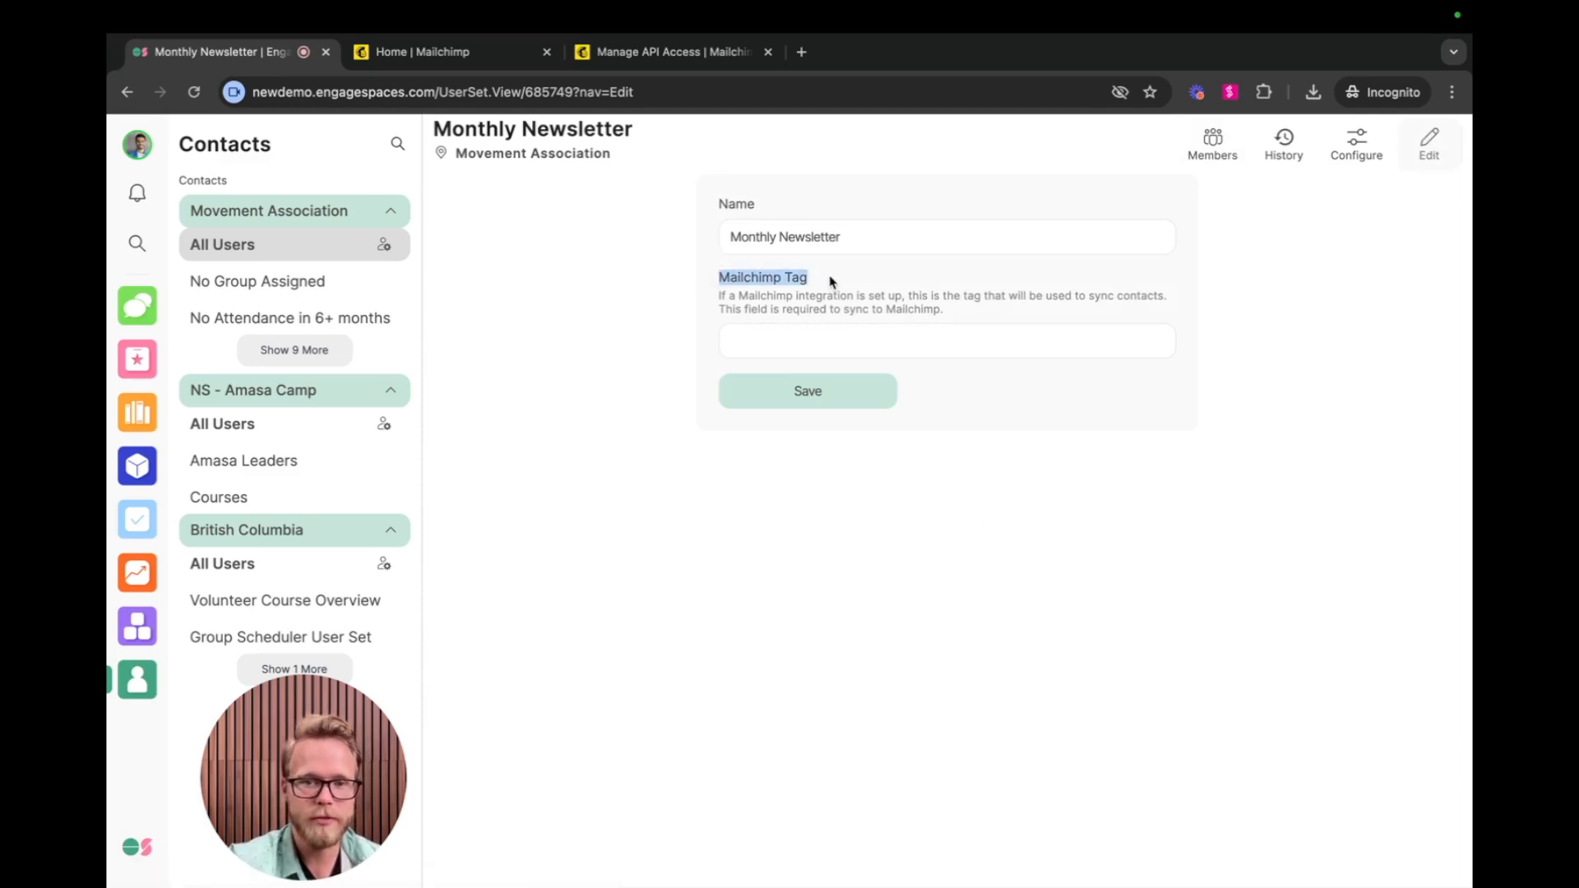
{"action": "left_click", "coordinate": [821, 351]}
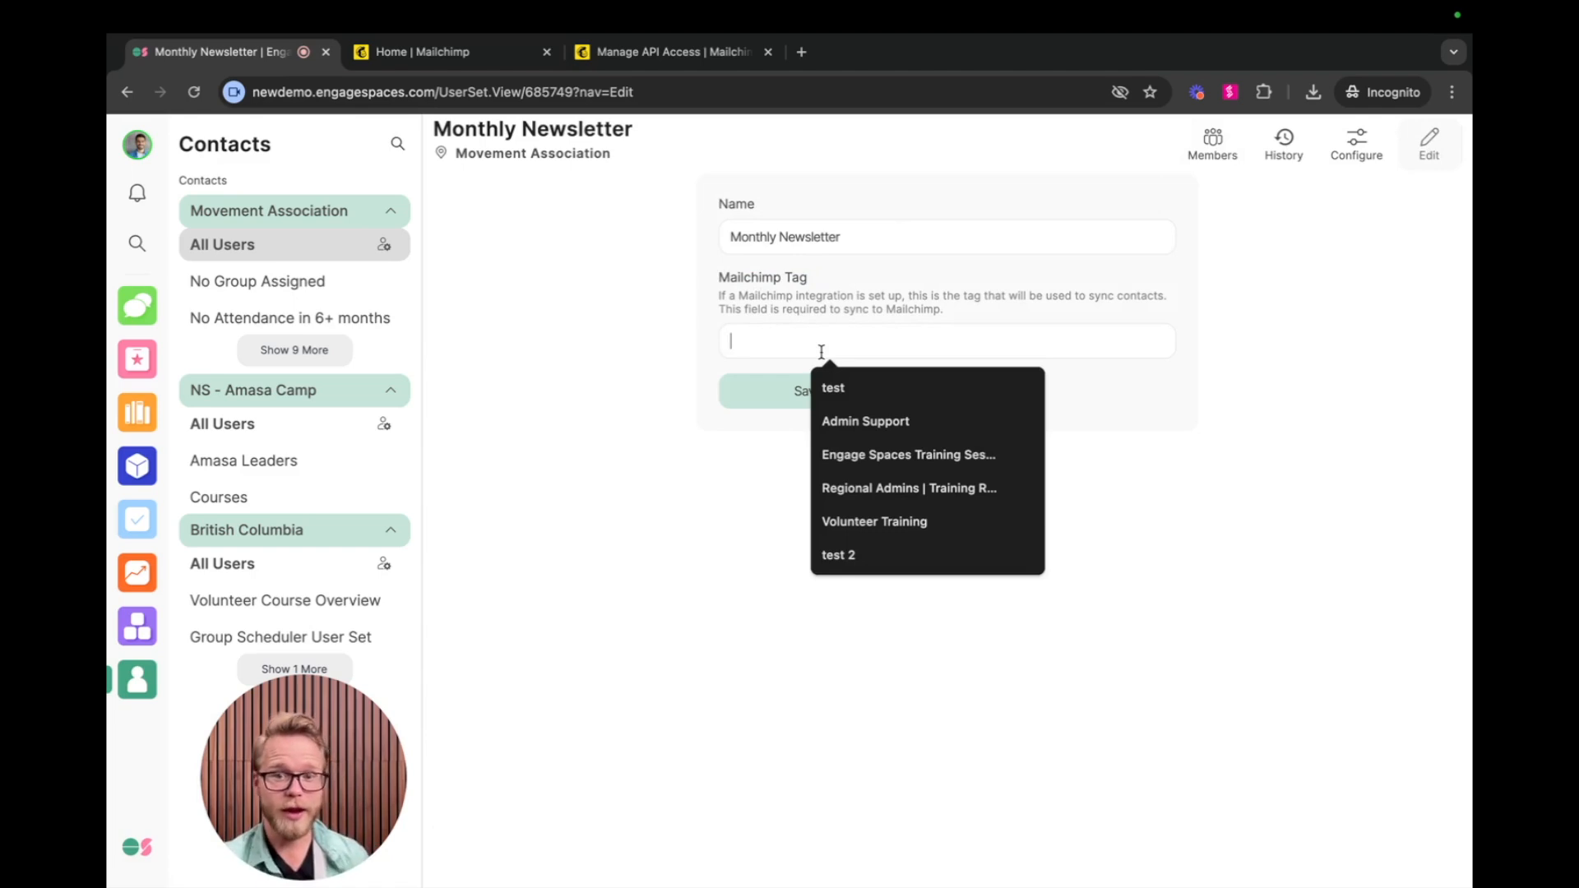
{"action": "type", "text": "Mailchimp Ta"}
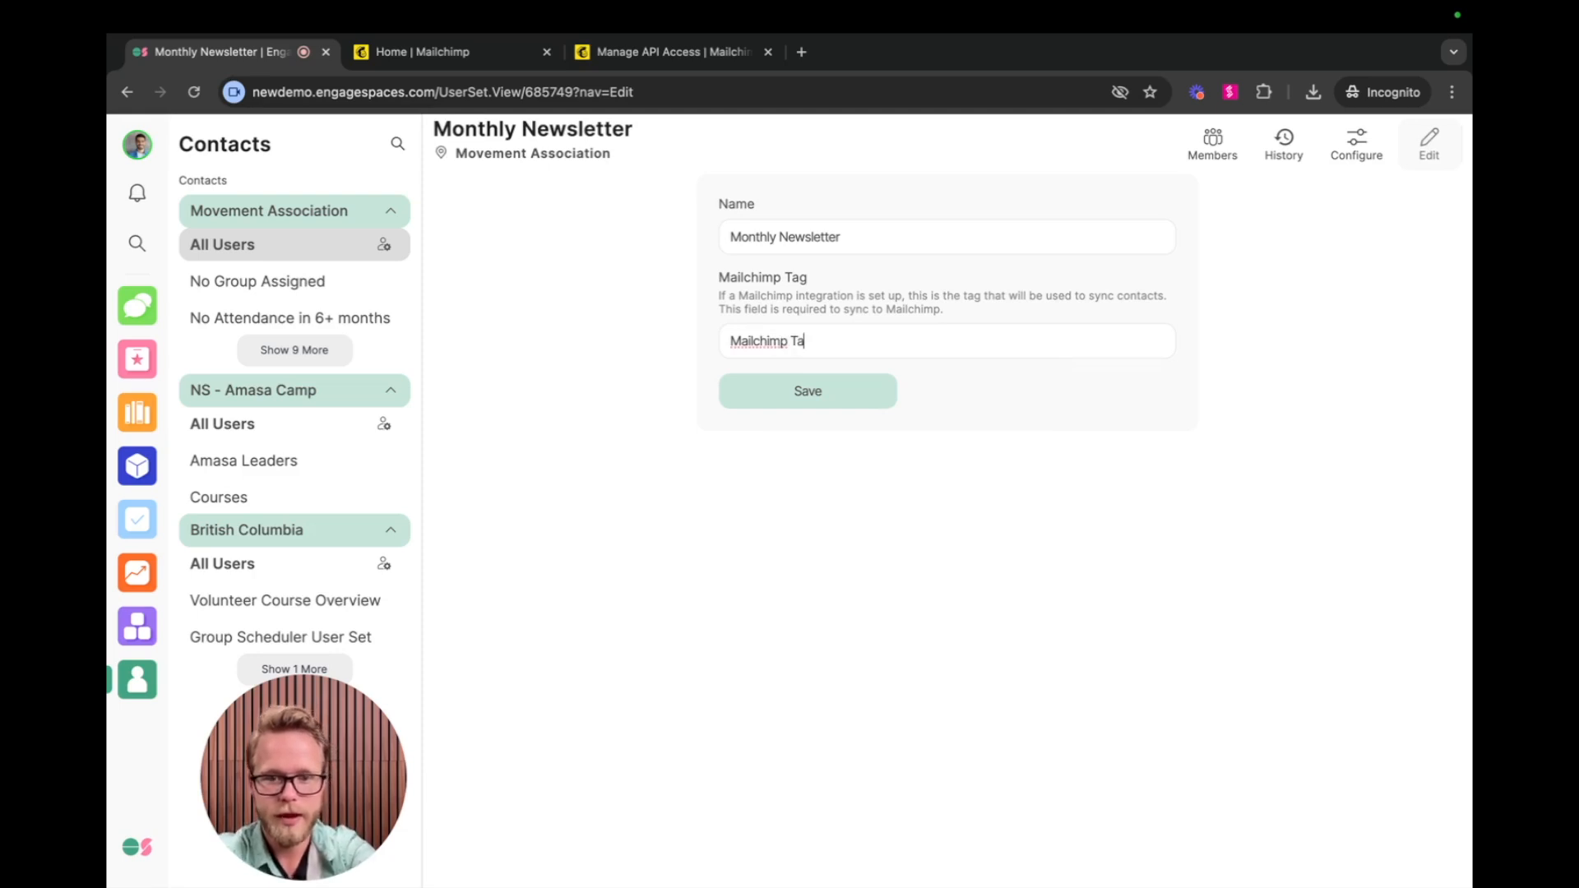
{"action": "type", "text": "g #1"}
{"action": "left_click", "coordinate": [823, 402]}
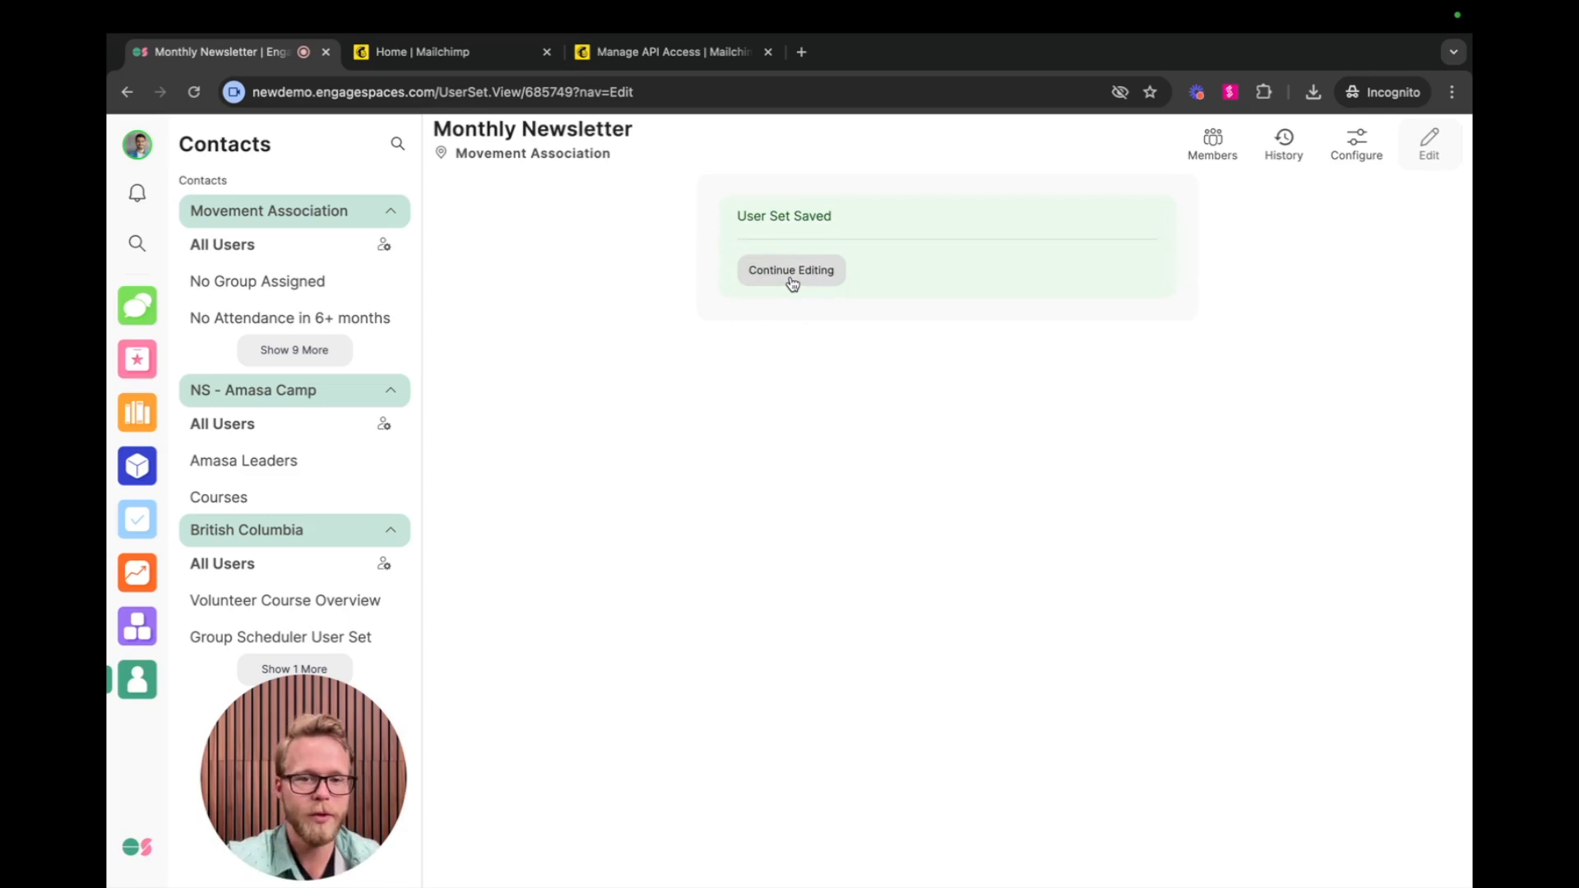
{"action": "left_click", "coordinate": [791, 271]}
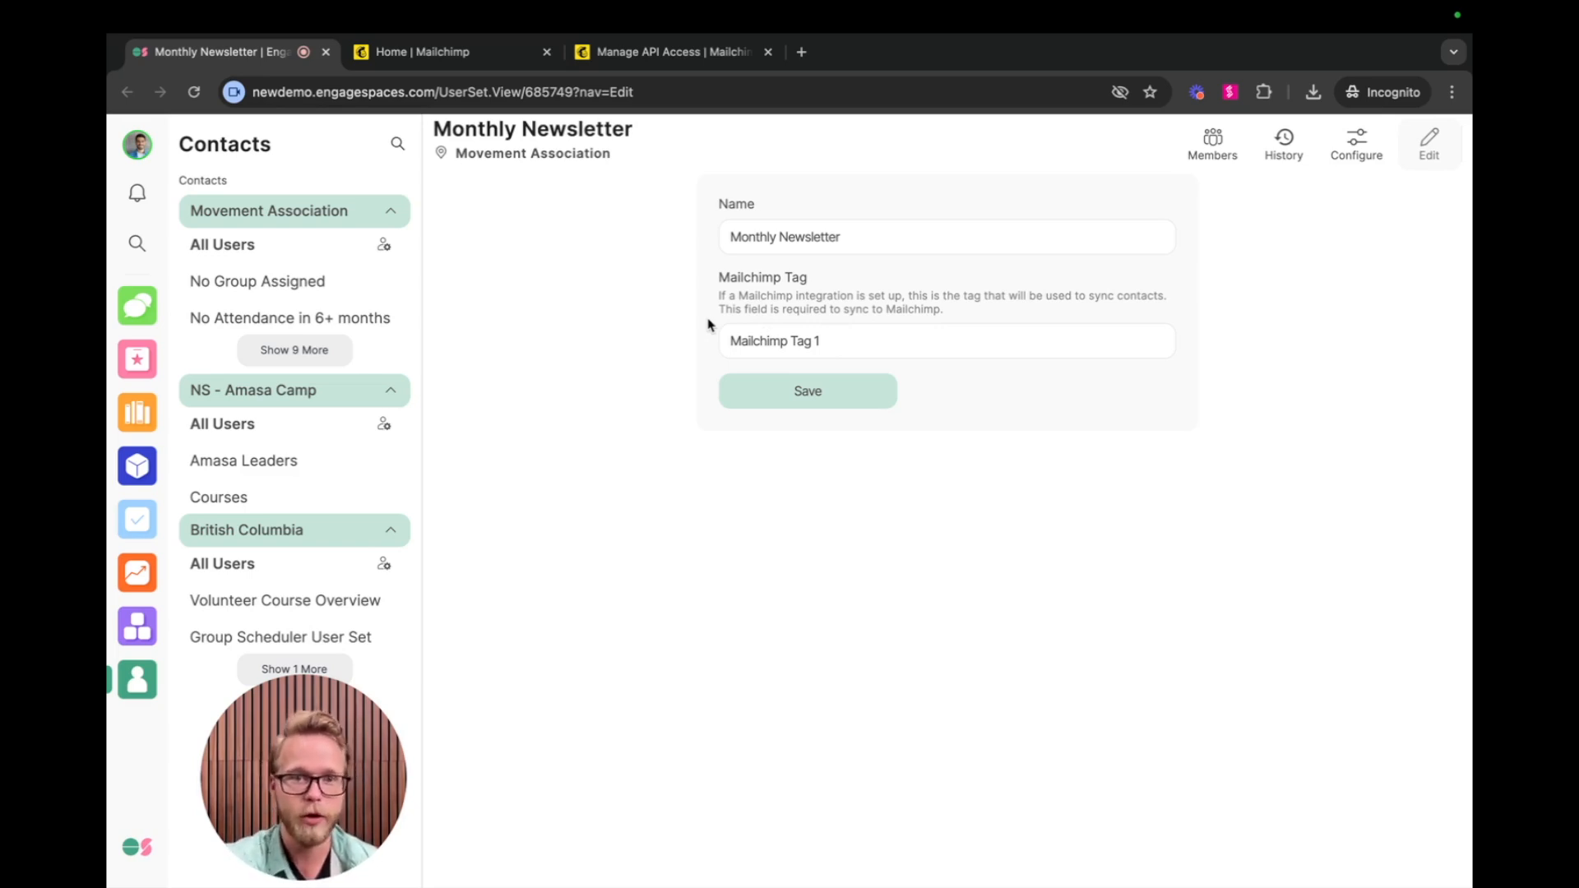
Return to the Mailchimp integration settings and trigger another manual sync.
{"action": "left_click", "coordinate": [137, 145]}
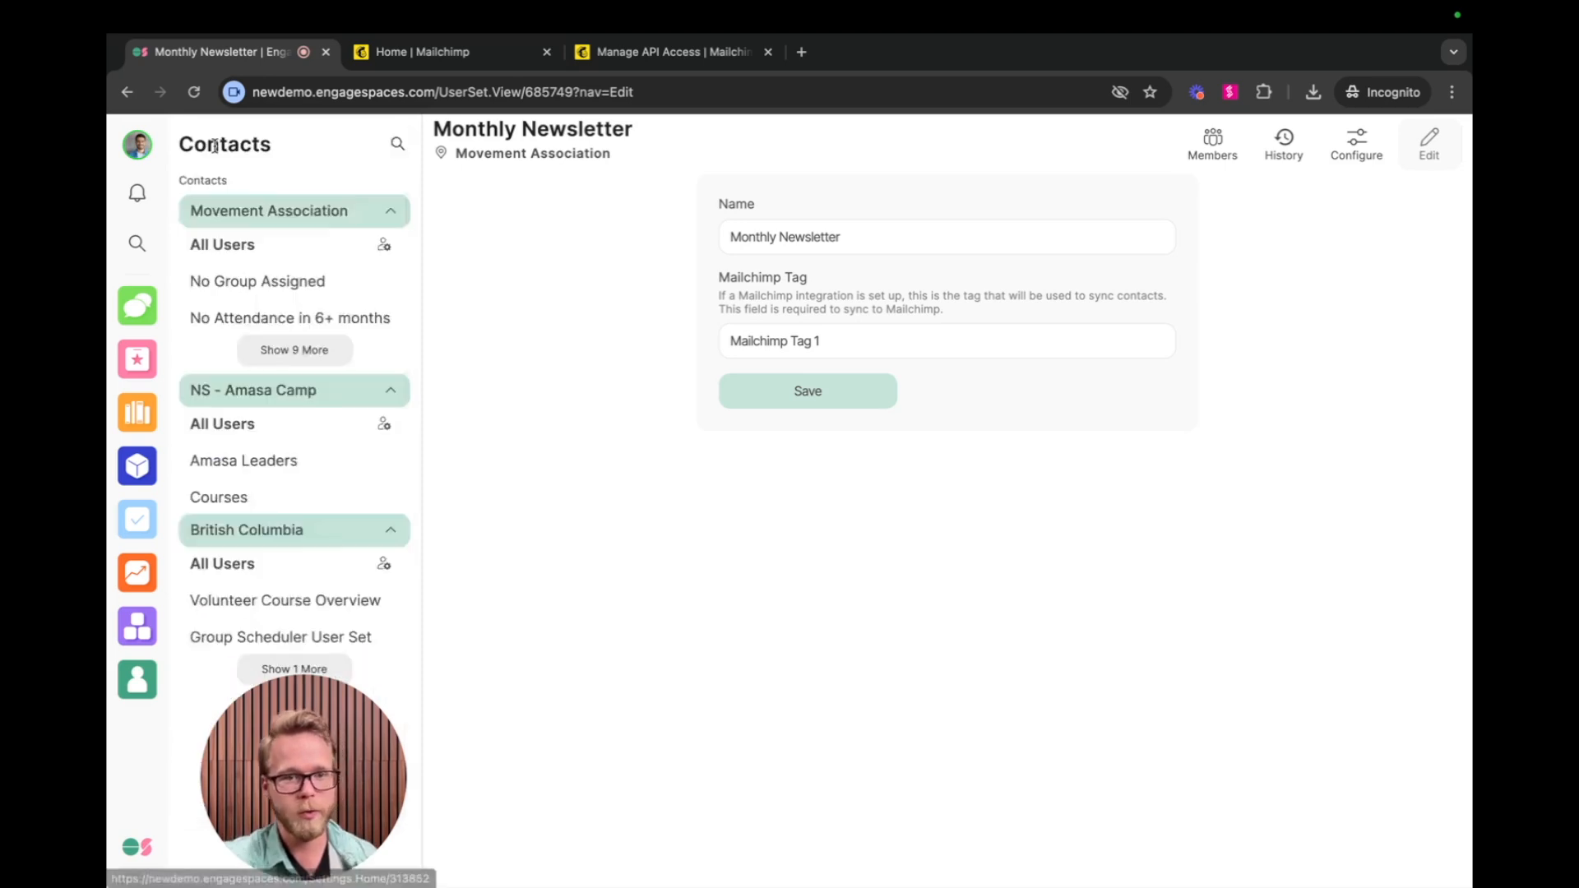
{"action": "left_click", "coordinate": [215, 146]}
{"action": "left_click", "coordinate": [271, 624]}
{"action": "left_click", "coordinate": [735, 385]}
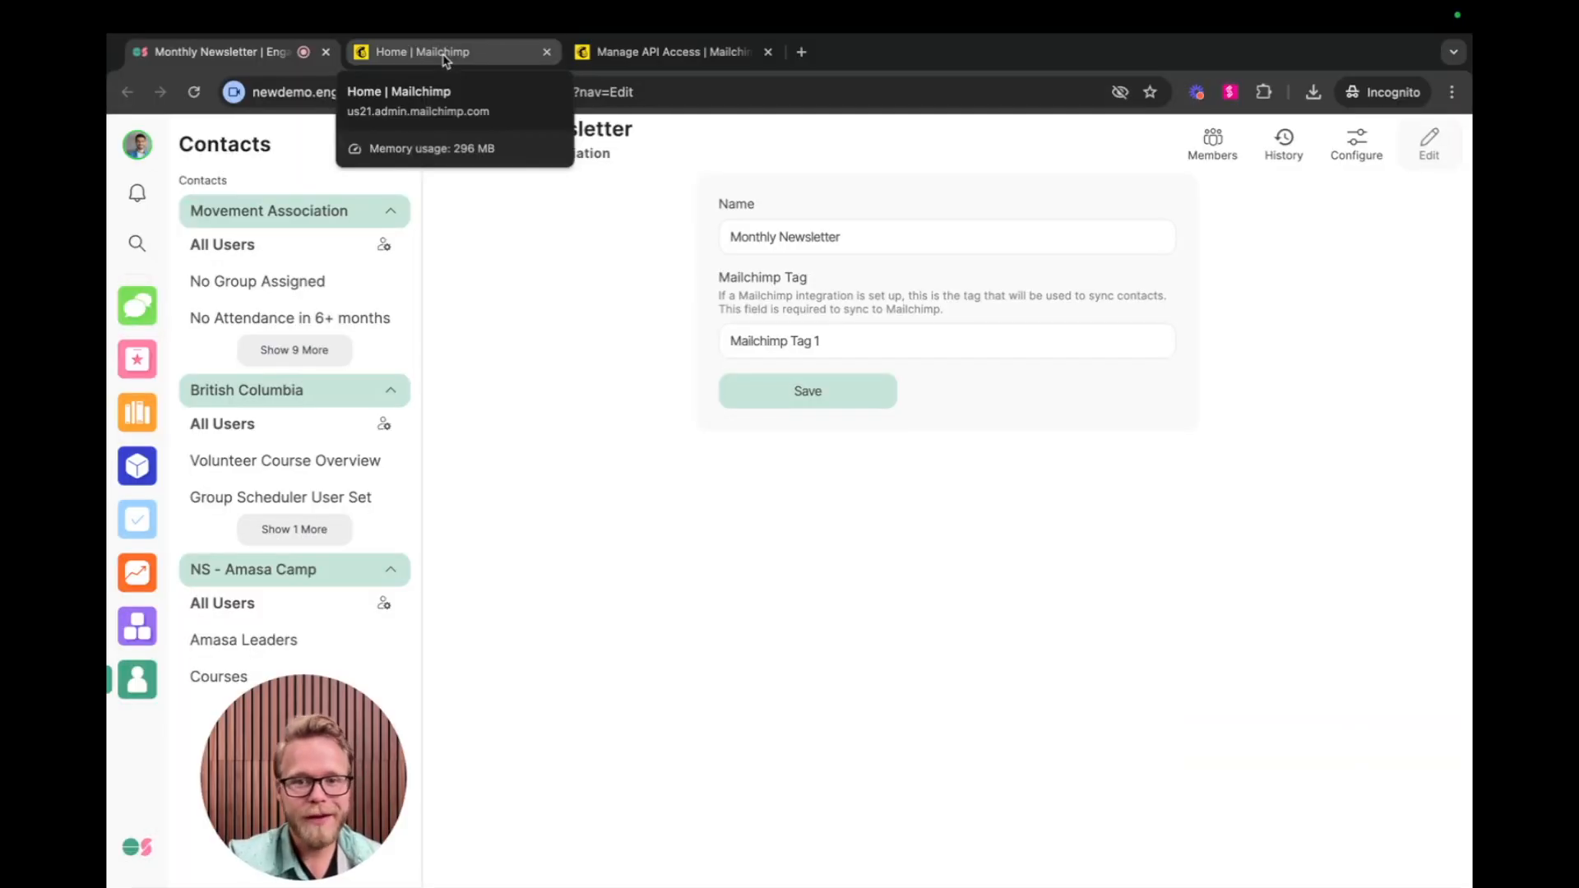
Switch to Mailchimp, close the search and review the contacts carrying Mailchimp Tag 1 in the Engage Spaces audience.
{"action": "left_click", "coordinate": [444, 53]}
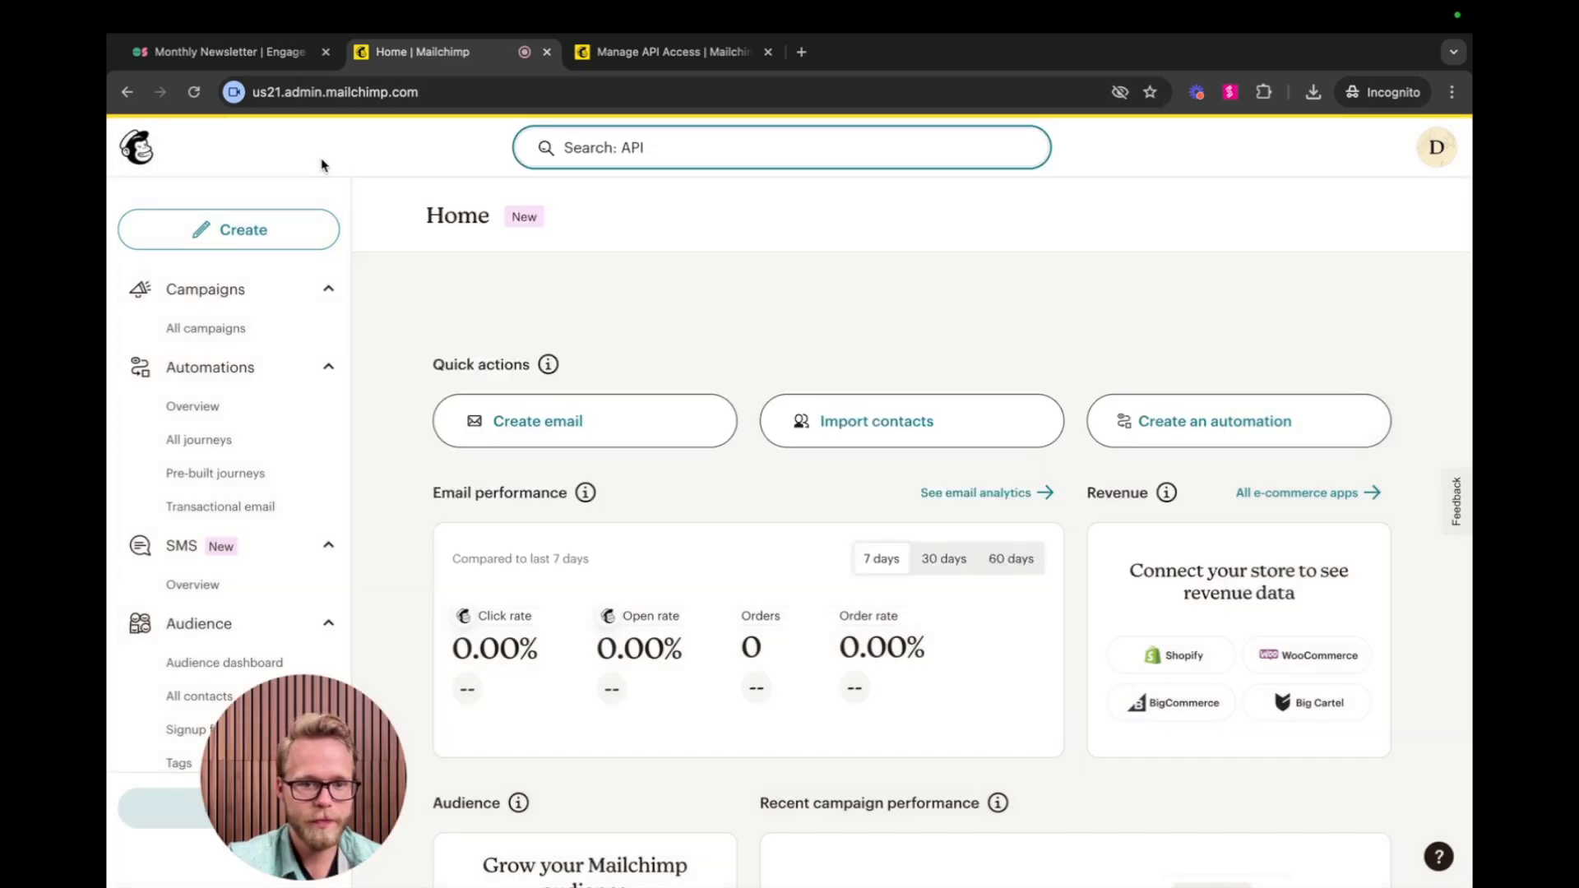
{"action": "left_click", "coordinate": [320, 165]}
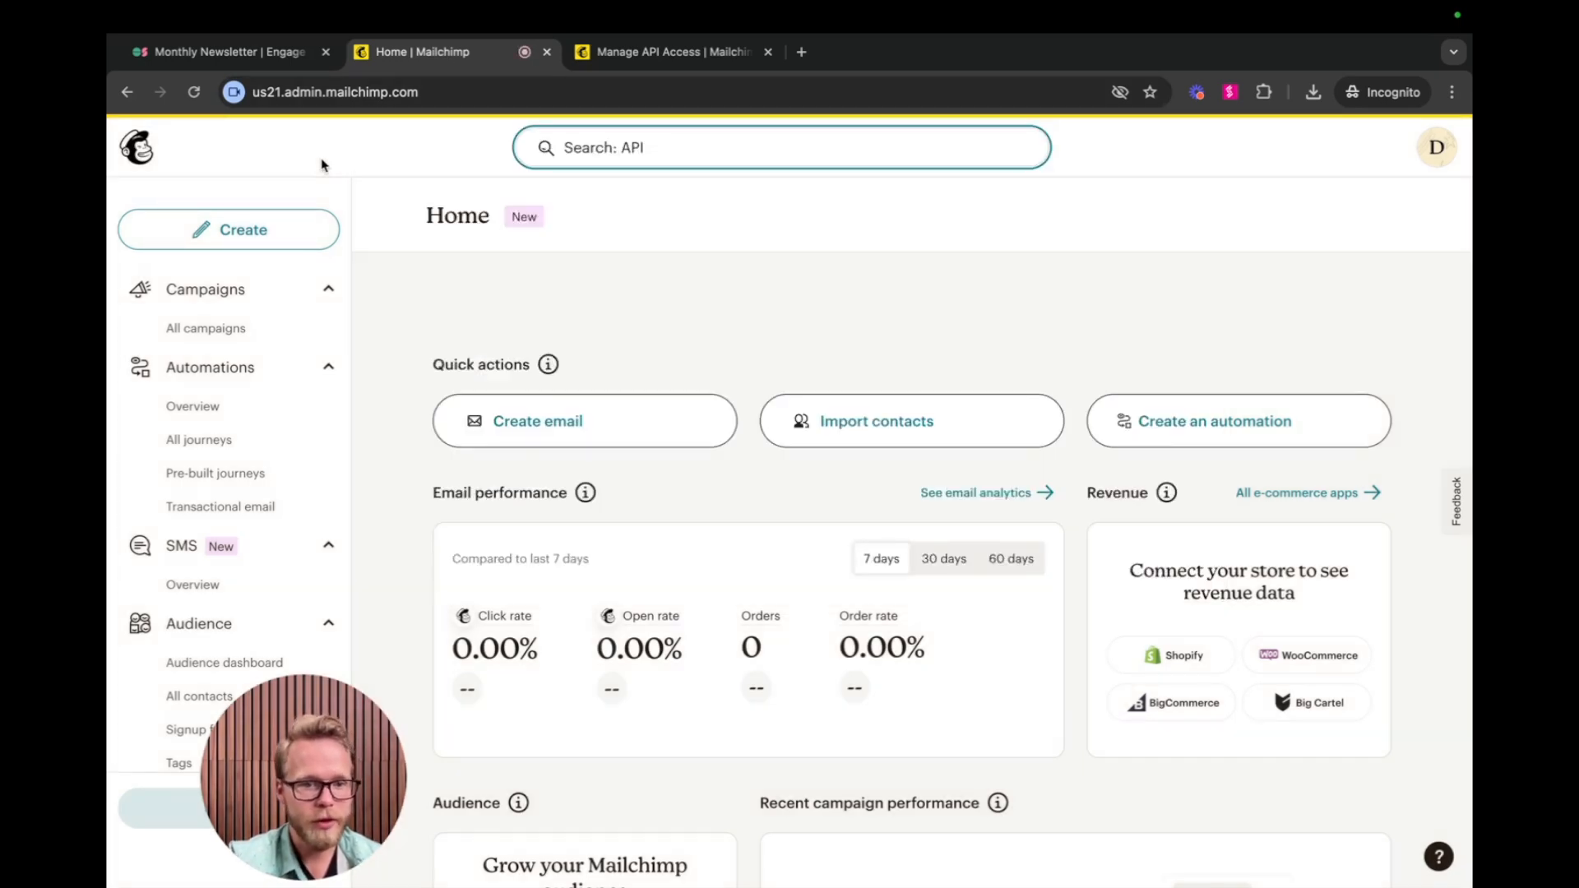
{"action": "scroll", "coordinate": [247, 457], "scroll_direction": "down", "scroll_amount": 2}
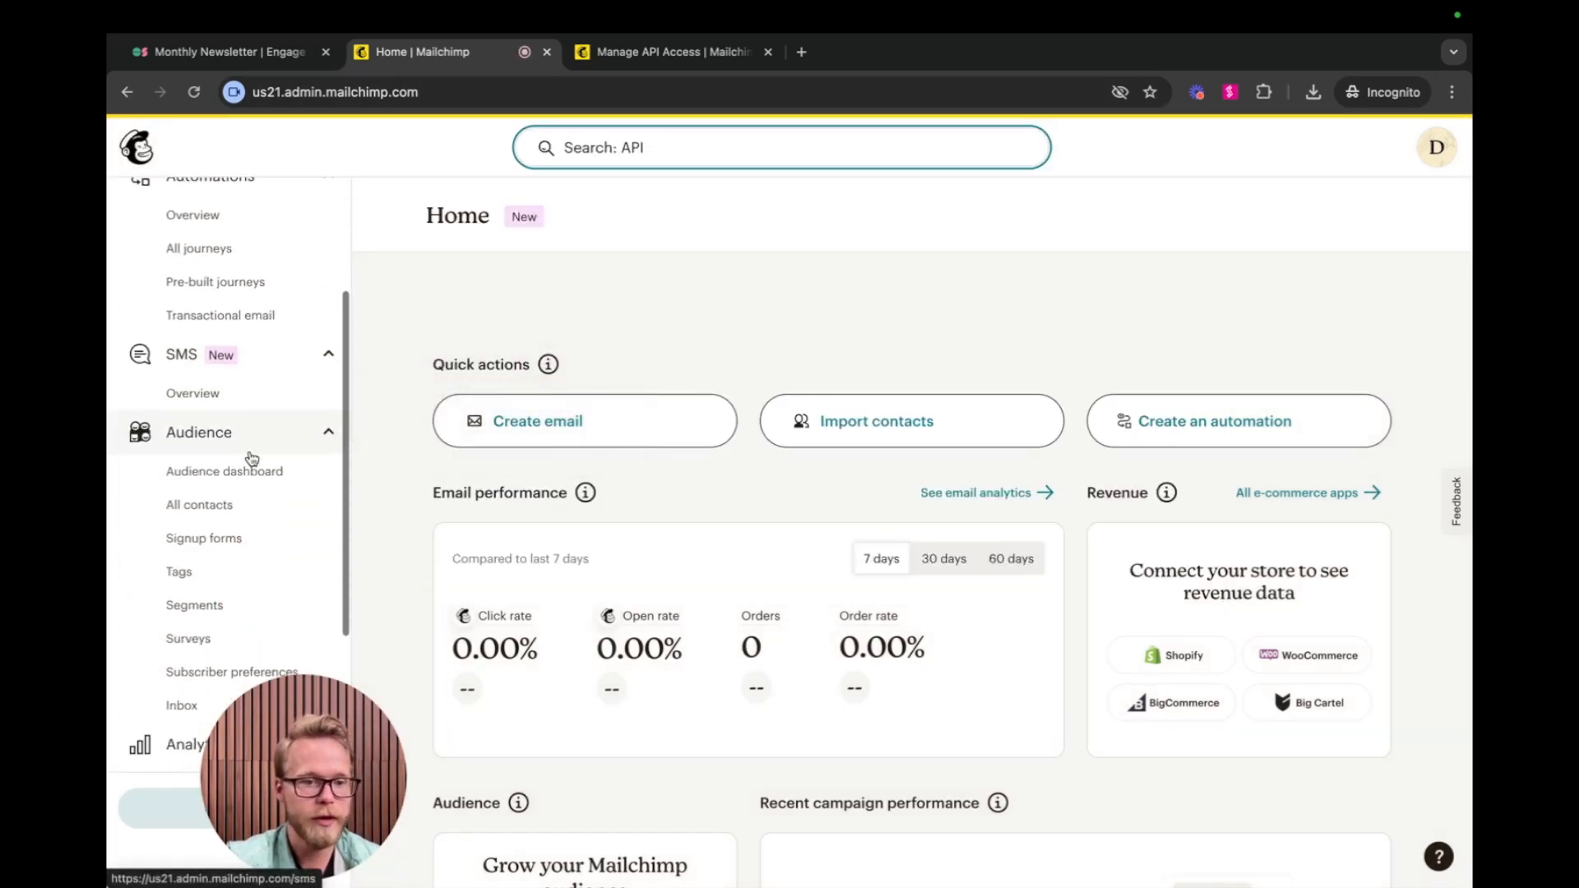
{"action": "left_click", "coordinate": [184, 581]}
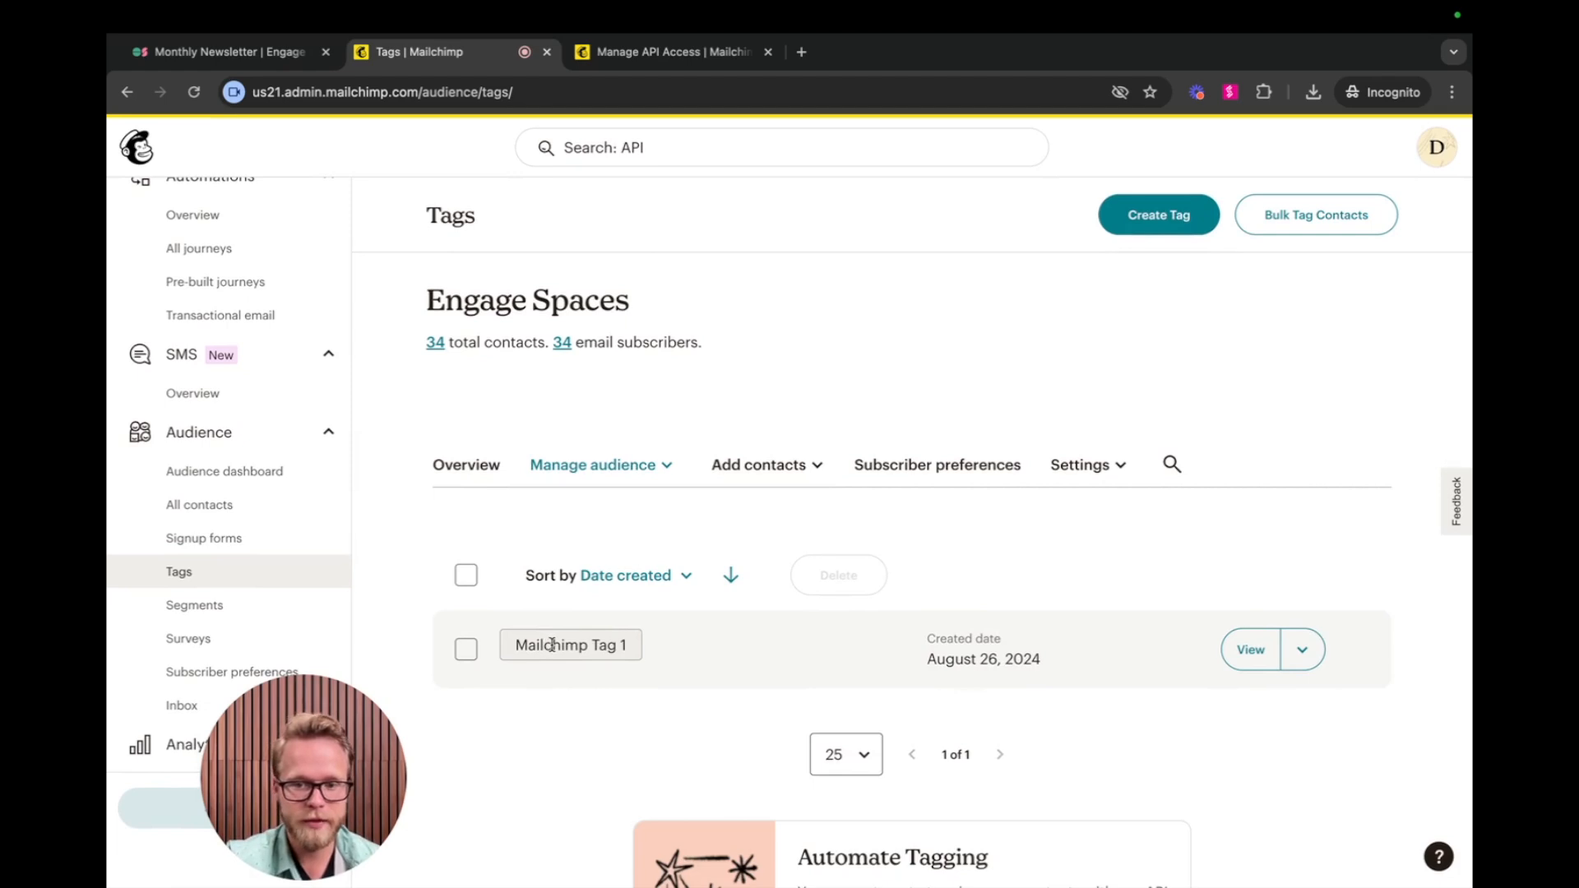
{"action": "left_click", "coordinate": [1247, 655]}
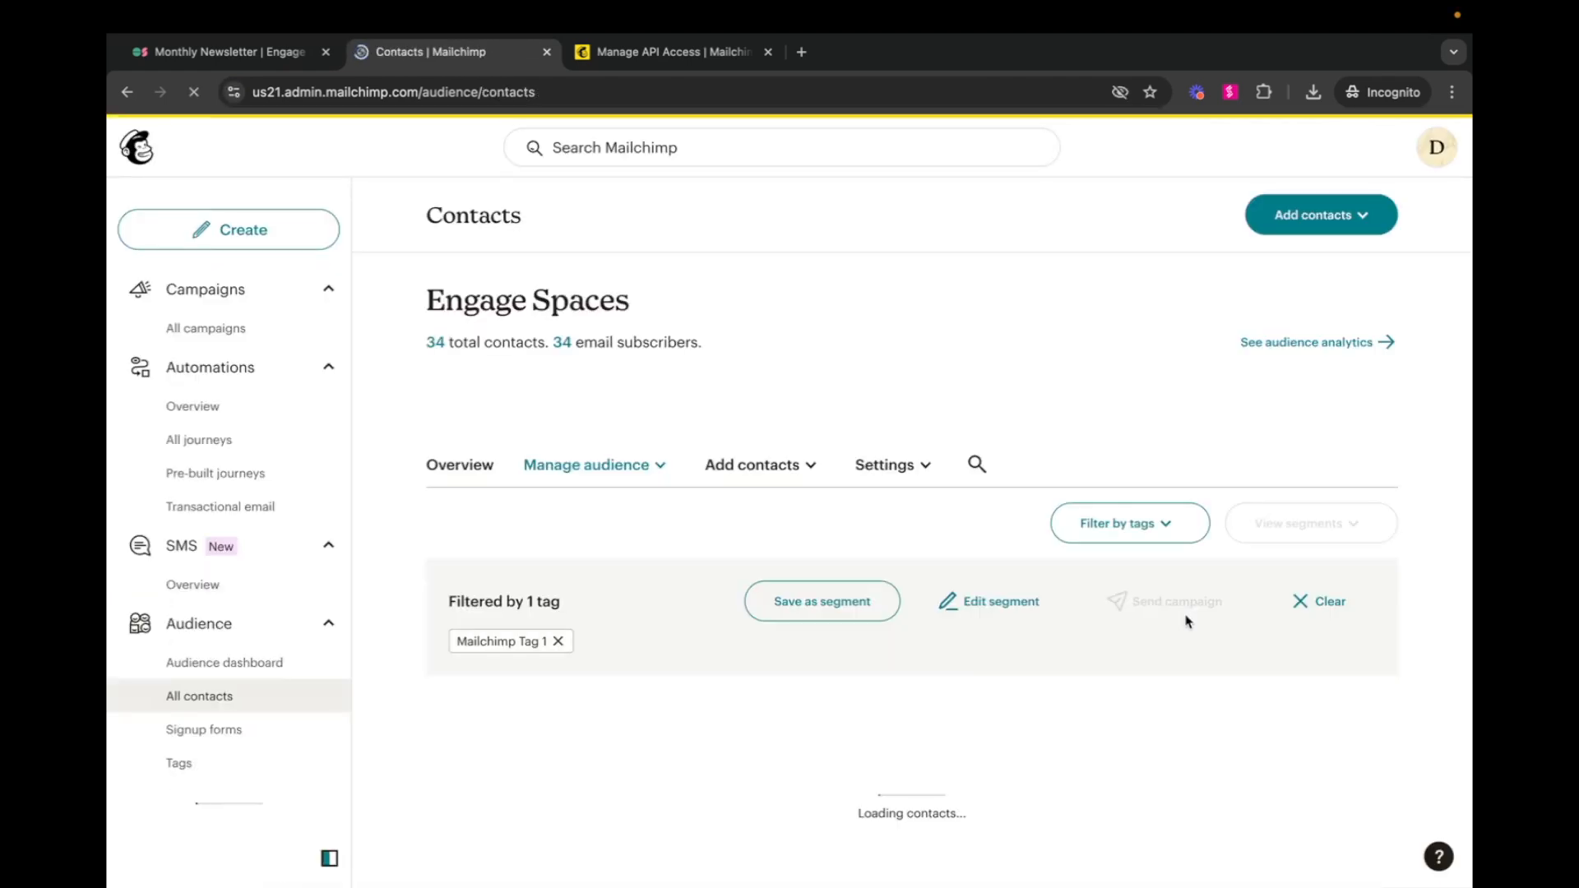
{"action": "scroll", "coordinate": [1168, 589], "scroll_direction": "down", "scroll_amount": 5}
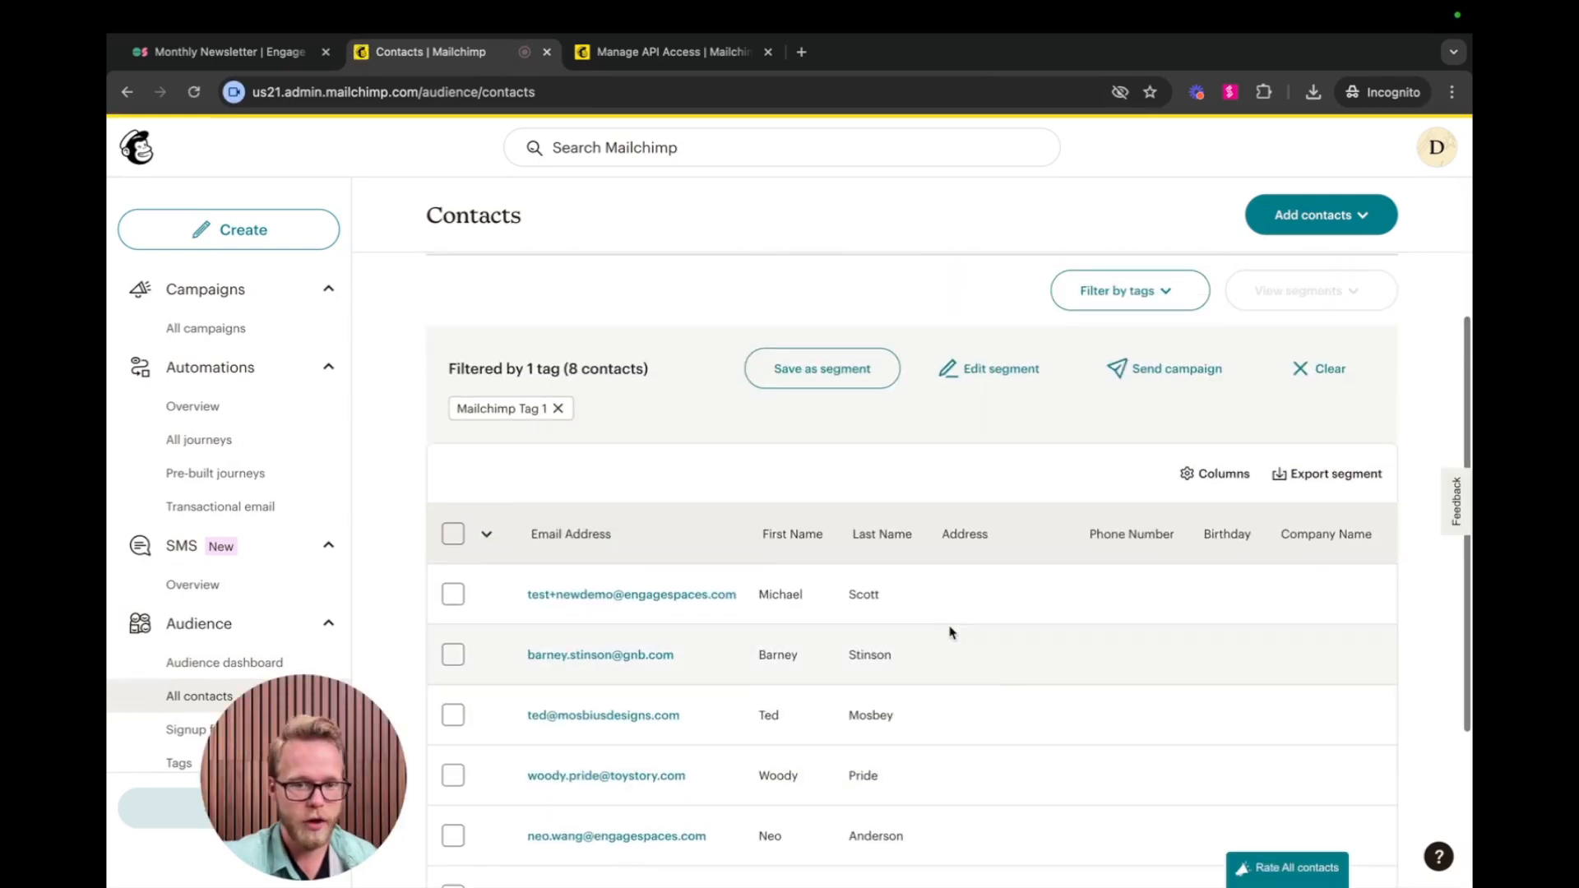
{"action": "scroll", "coordinate": [599, 472], "scroll_direction": "down", "scroll_amount": 3}
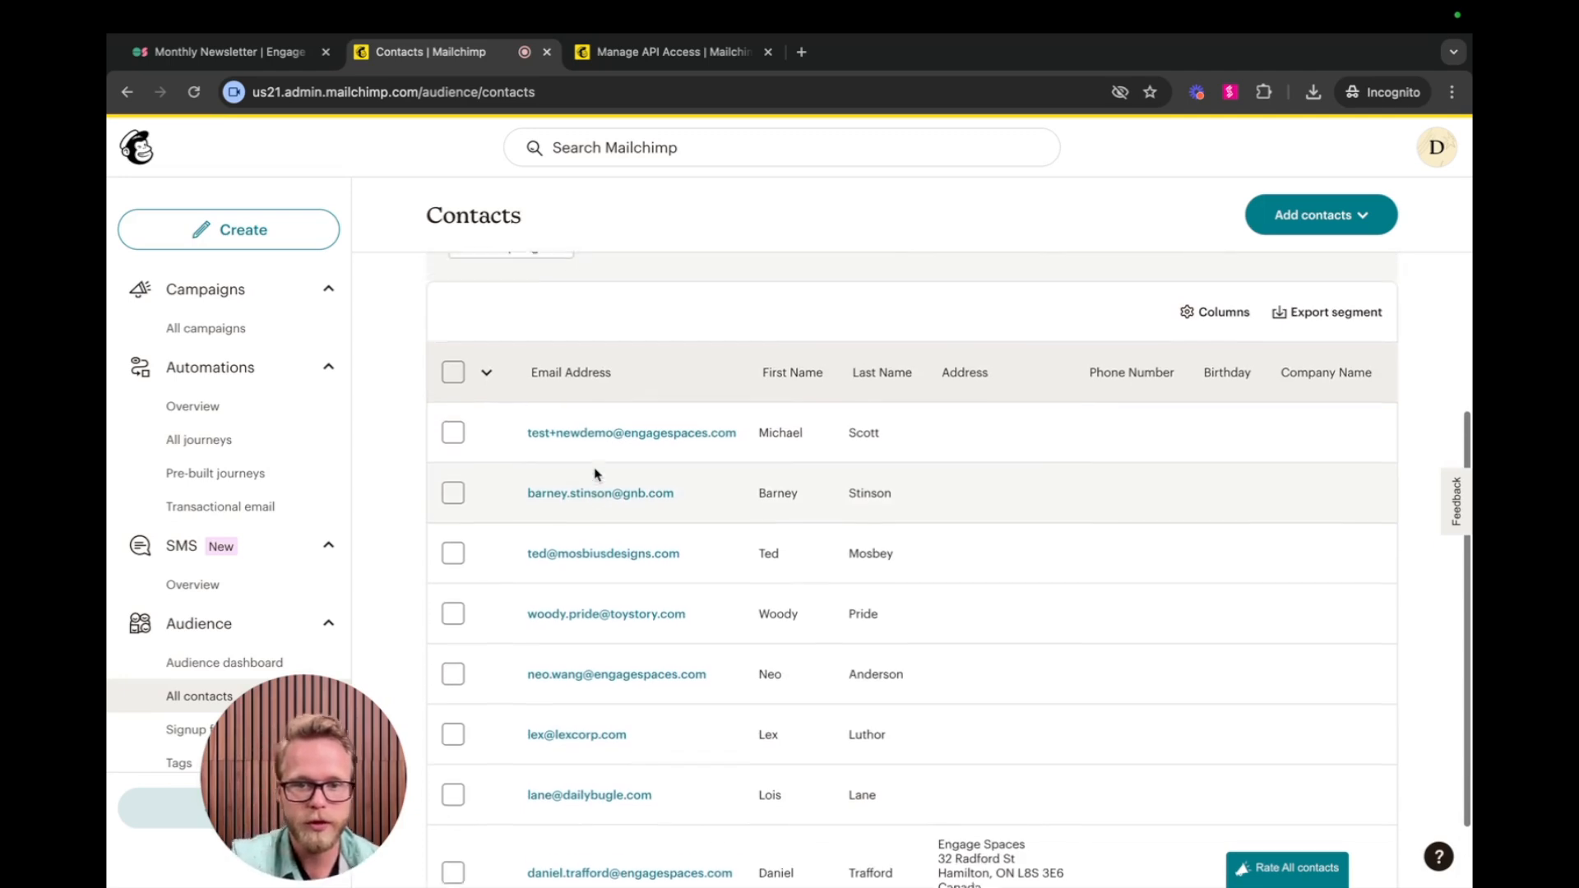
{"action": "scroll", "coordinate": [596, 474], "scroll_direction": "up", "scroll_amount": 1}
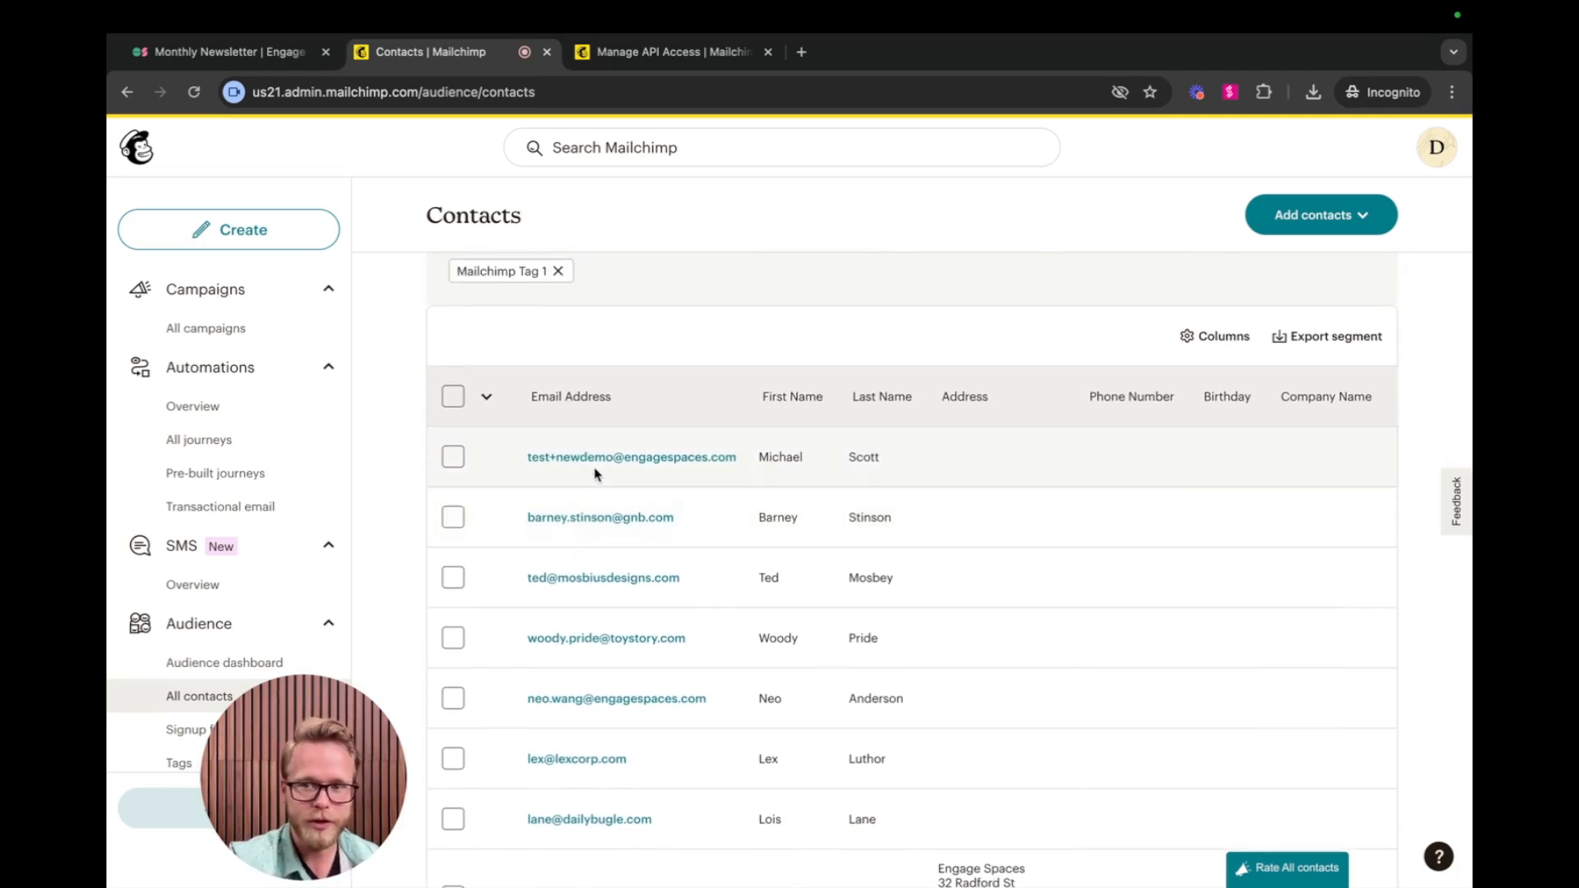
Open the MailChimp Integration email campaign, set its recipients to Mailchimp Tag 1 and save them.
{"action": "left_click", "coordinate": [265, 329]}
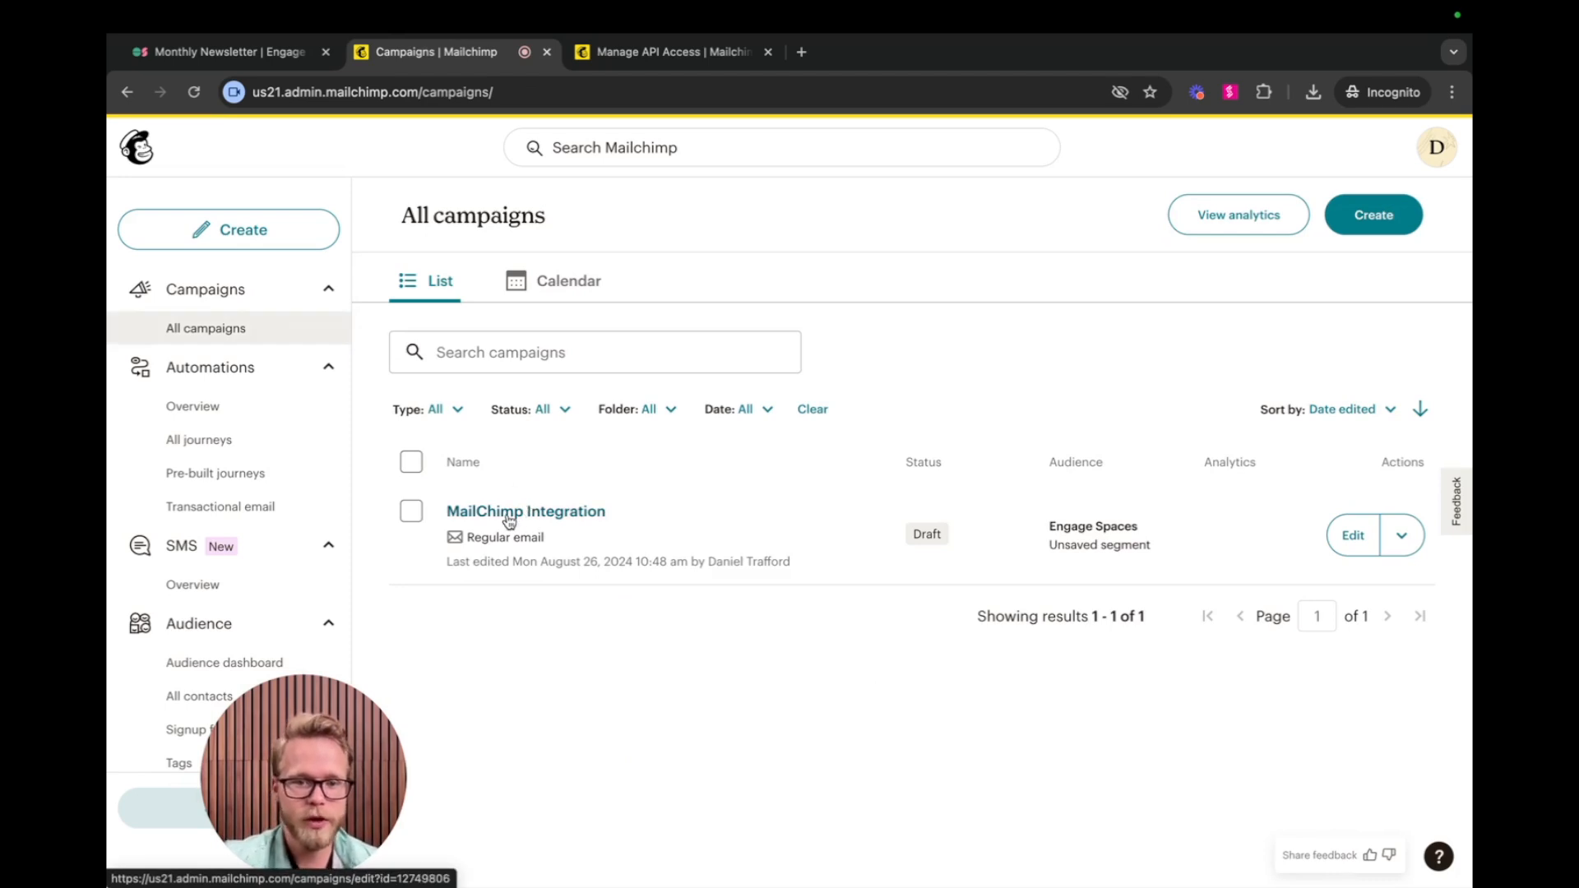
{"action": "left_click", "coordinate": [505, 513]}
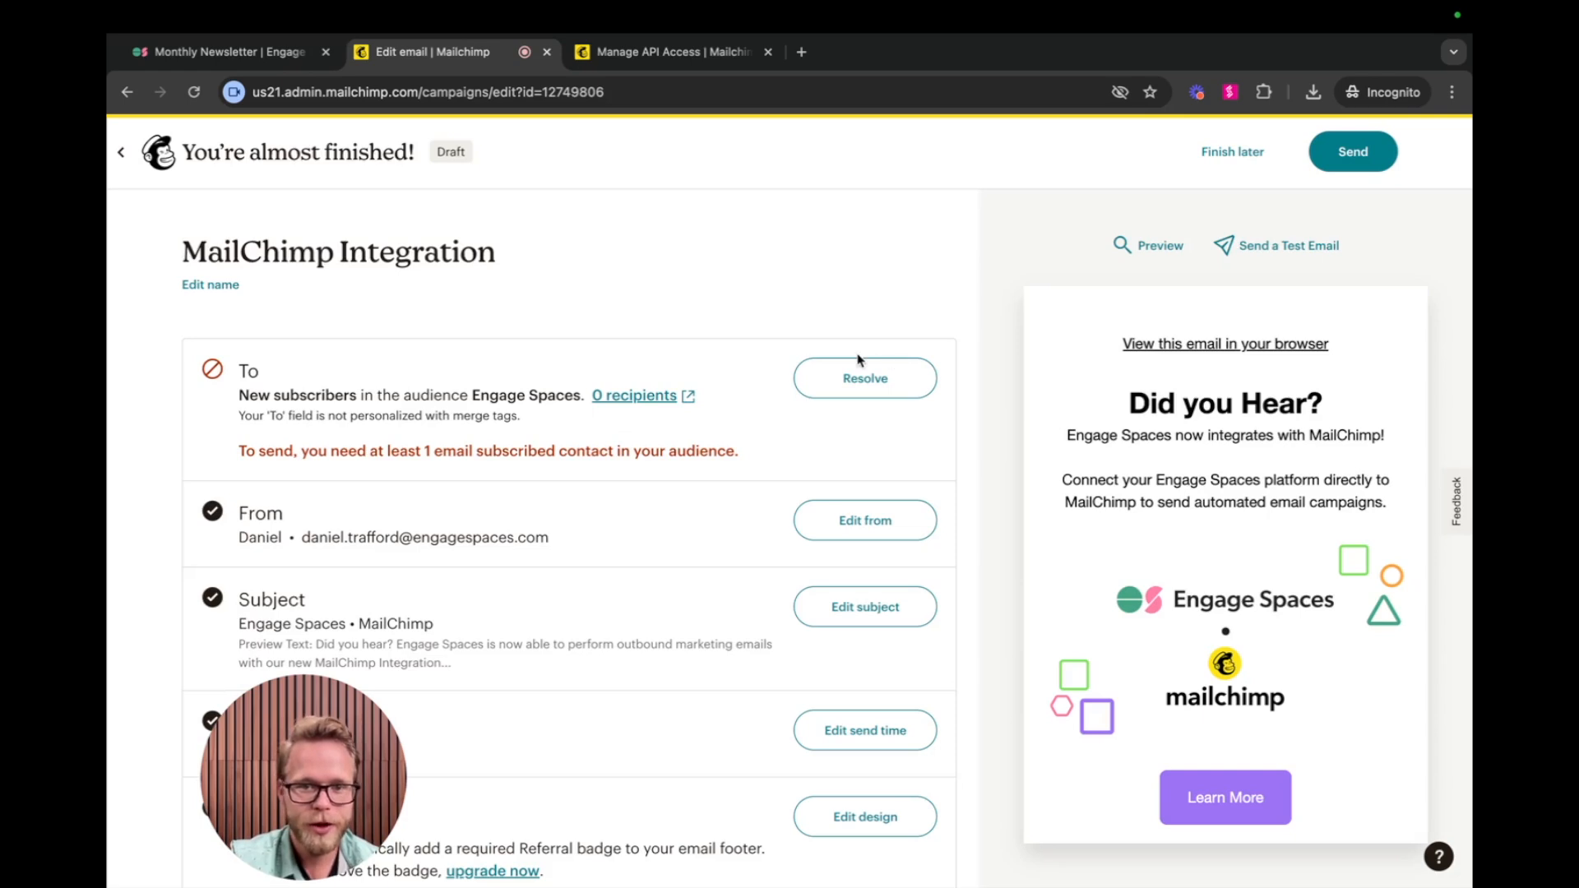
{"action": "left_click", "coordinate": [879, 377]}
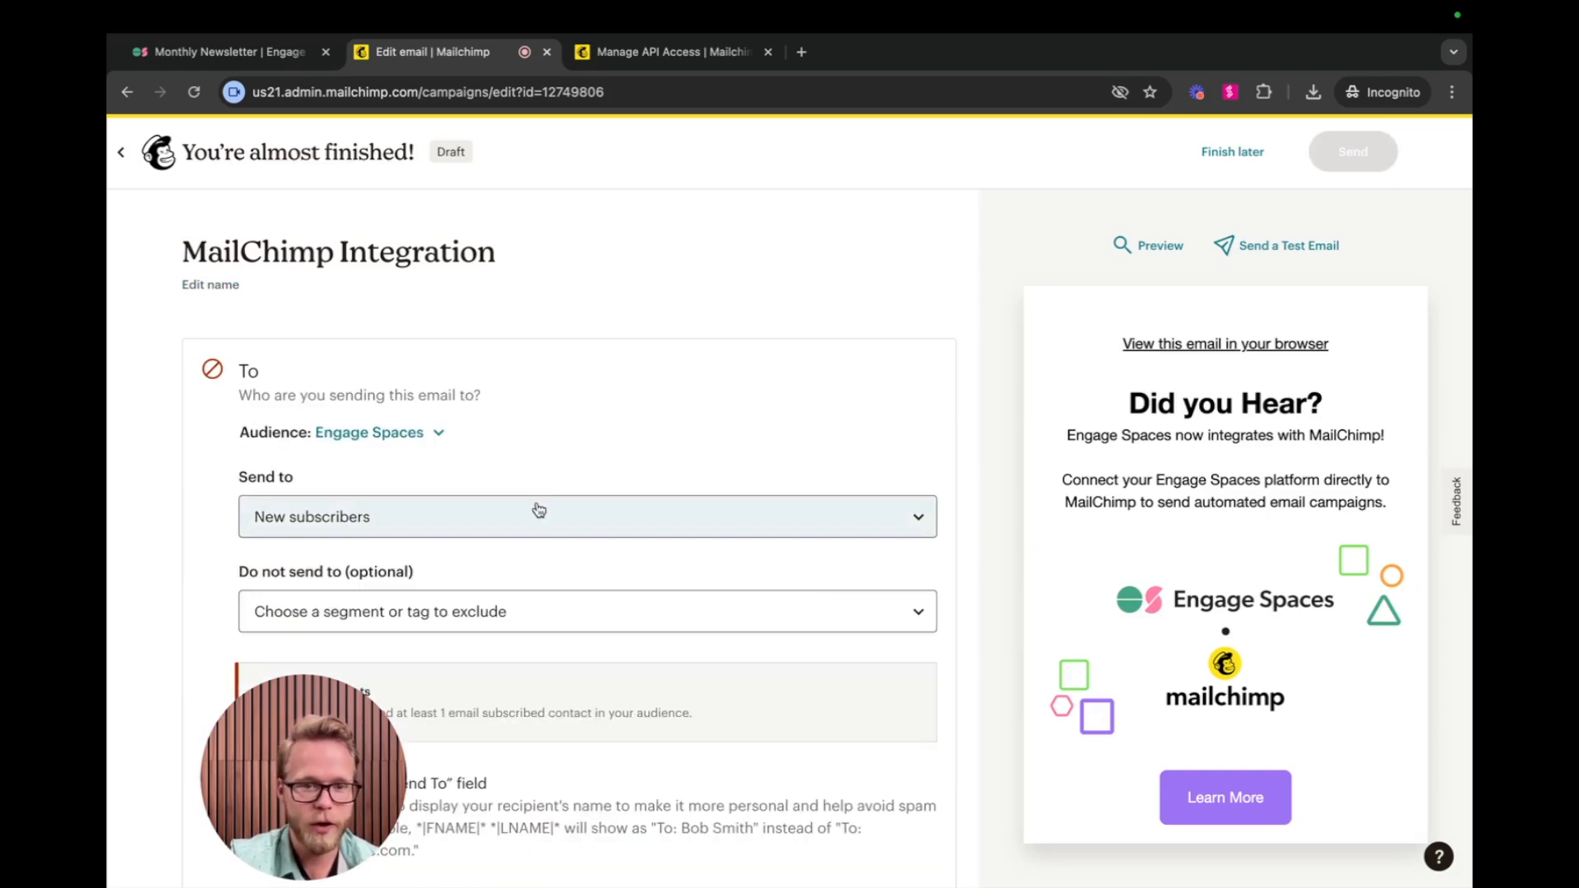
{"action": "left_click", "coordinate": [532, 515]}
{"action": "left_click", "coordinate": [344, 333]}
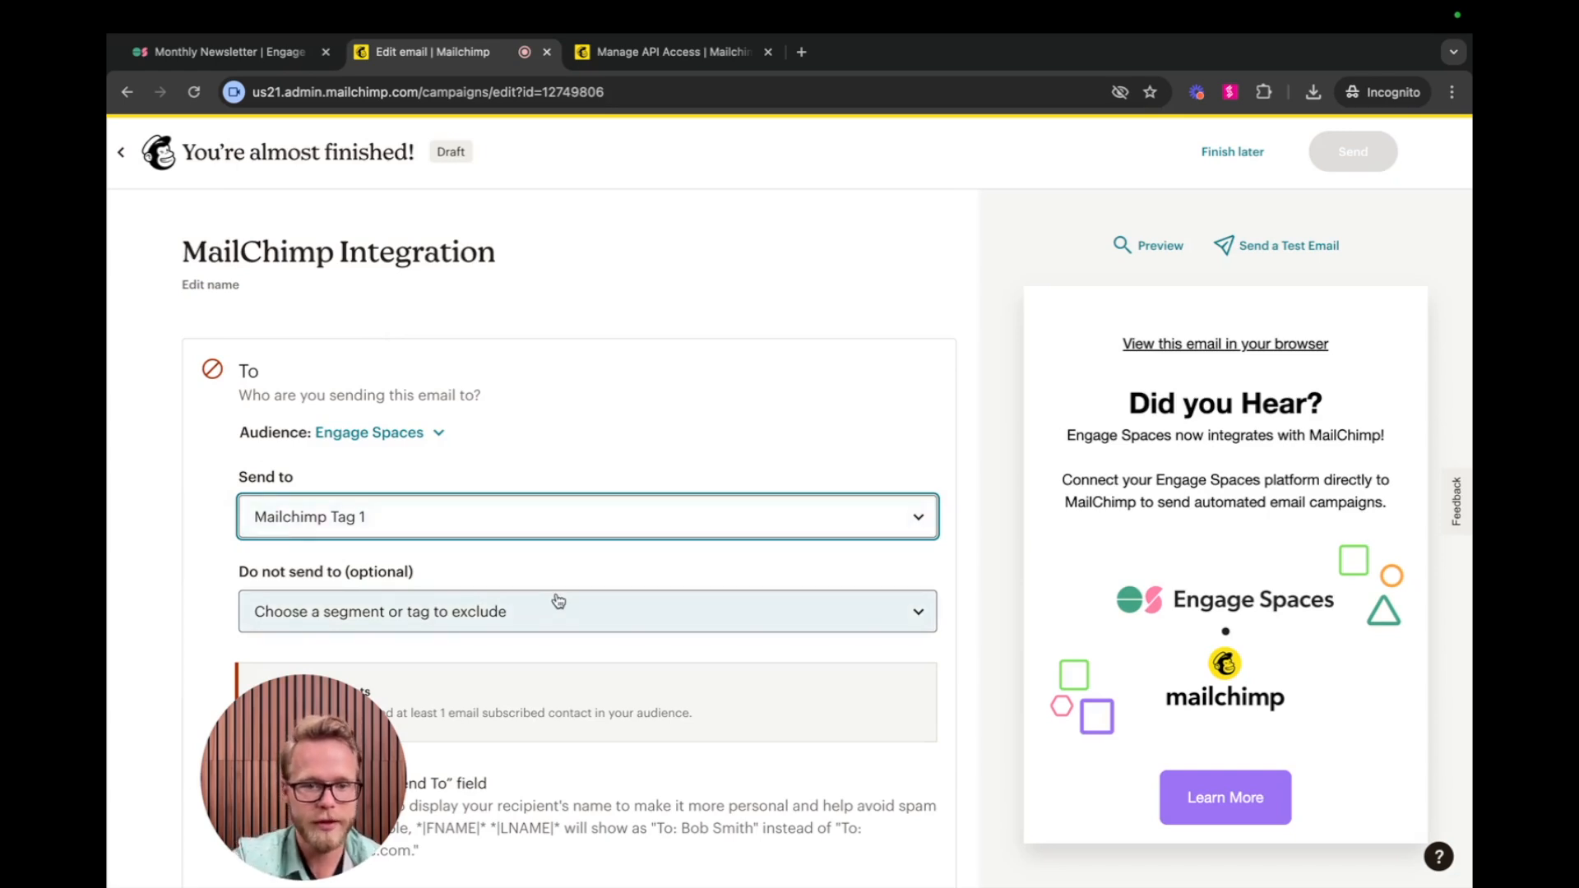
{"action": "scroll", "coordinate": [558, 601], "scroll_direction": "down", "scroll_amount": 8}
{"action": "scroll", "coordinate": [558, 601], "scroll_direction": "up", "scroll_amount": 4}
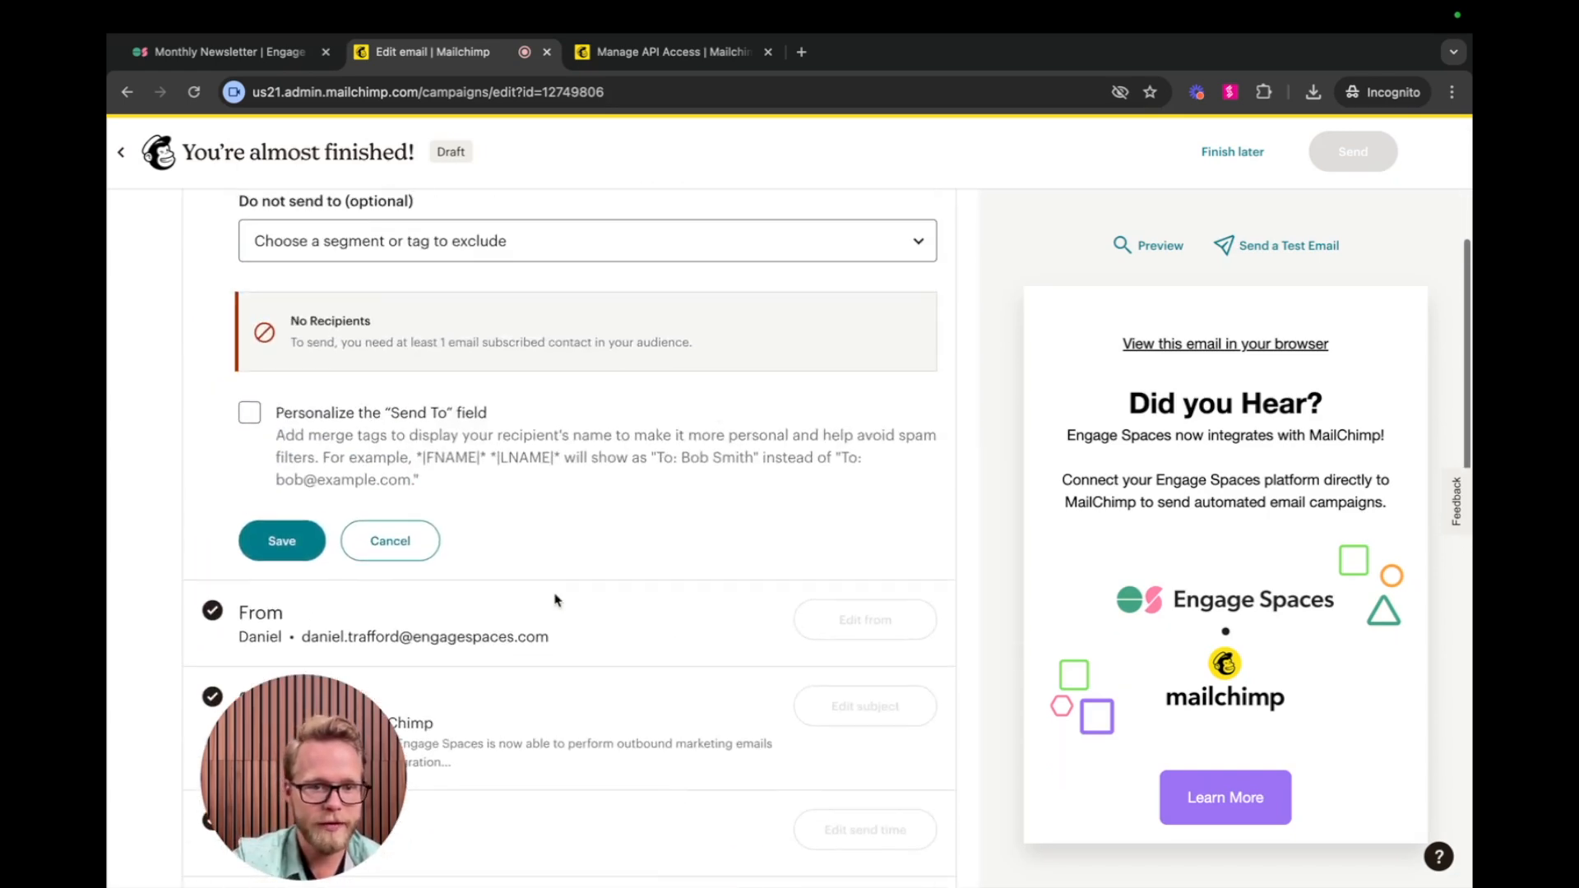
{"action": "left_click", "coordinate": [276, 543]}
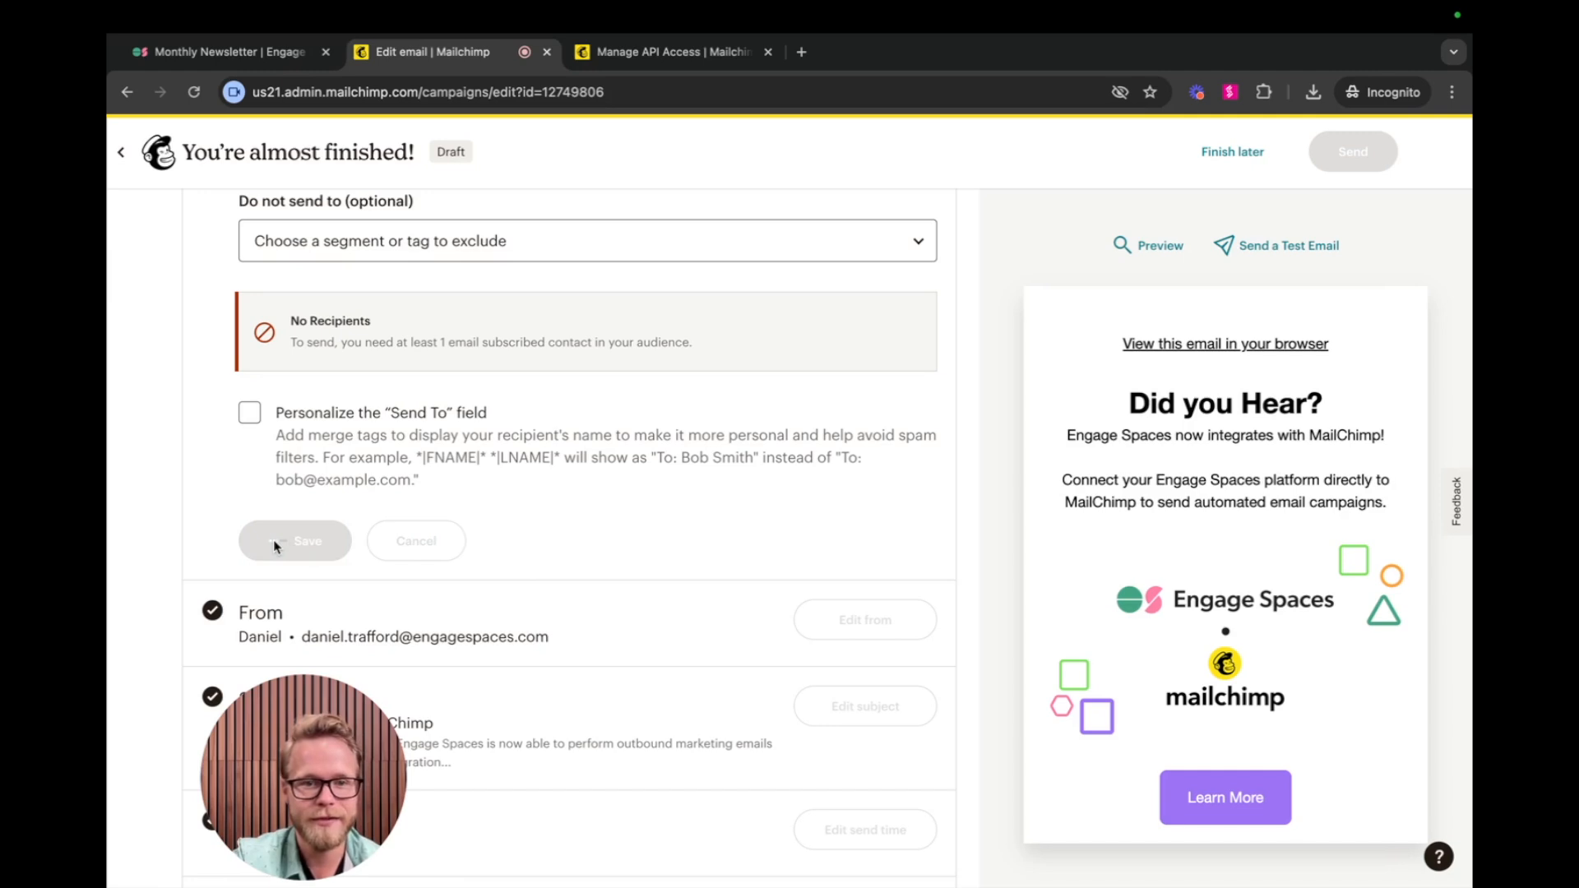
{"action": "scroll", "coordinate": [343, 460], "scroll_direction": "up", "scroll_amount": 3}
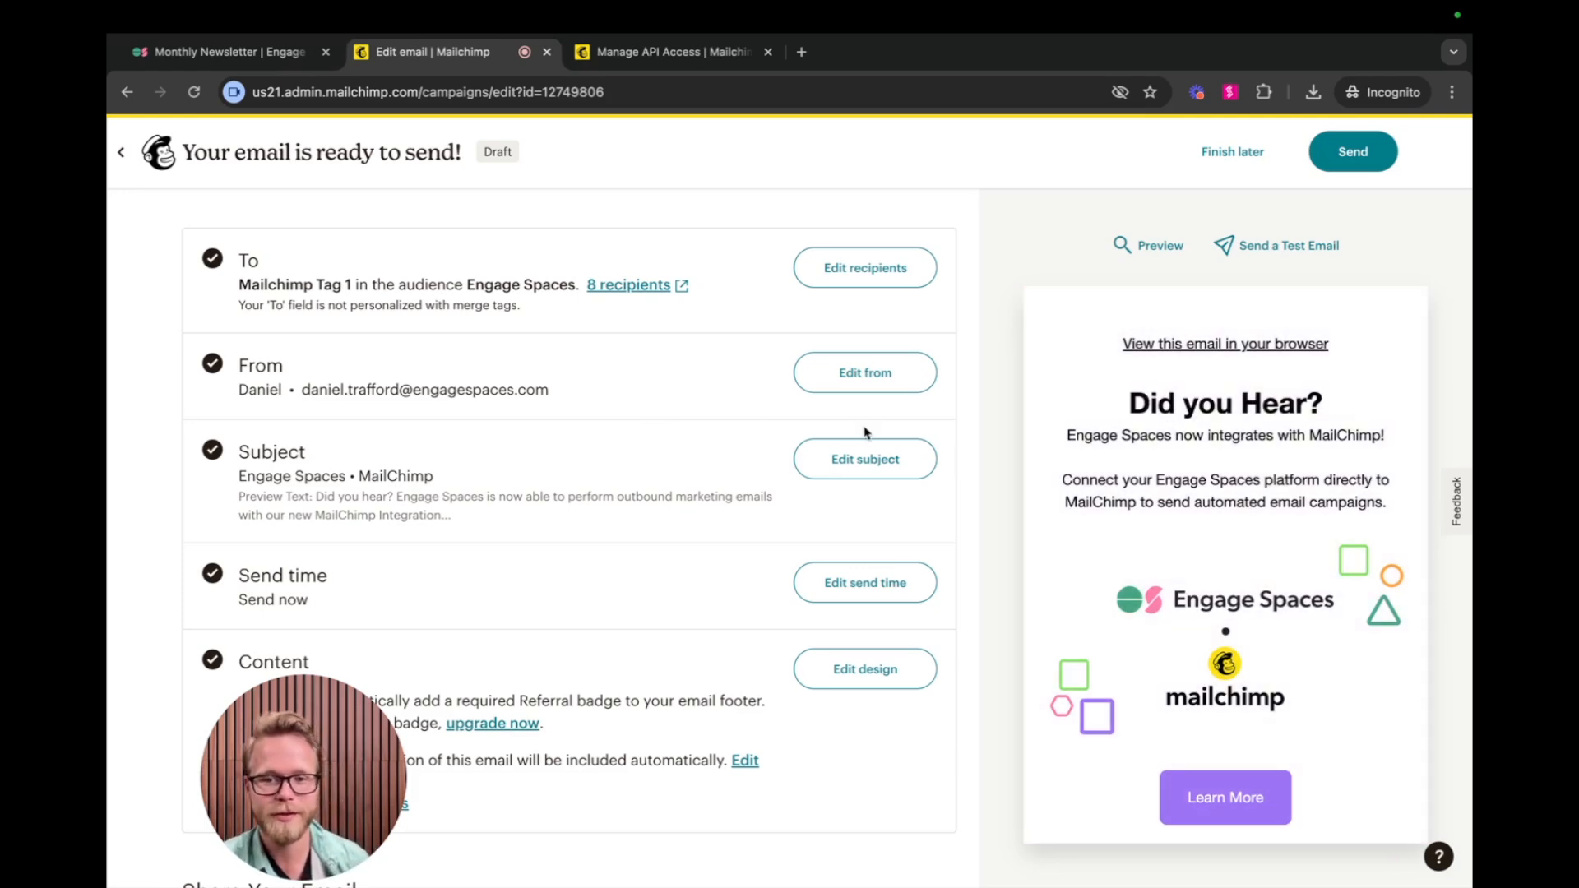
Send the MailChimp Integration email campaign and confirm the sending.
{"action": "scroll", "coordinate": [864, 432], "scroll_direction": "down", "scroll_amount": 5}
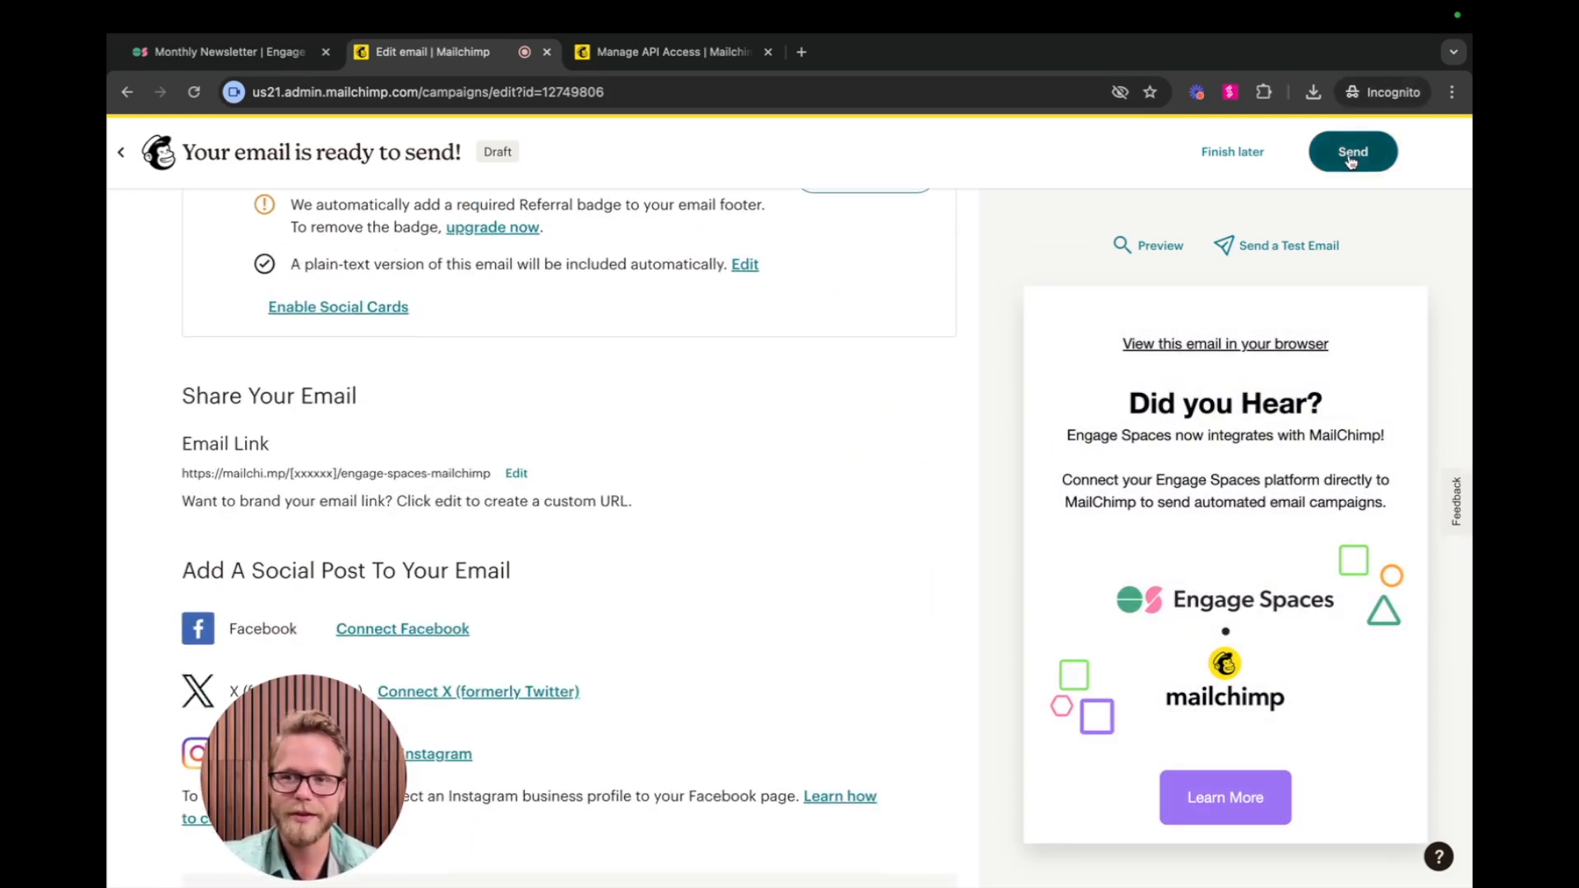
{"action": "left_click", "coordinate": [1350, 157]}
{"action": "left_click", "coordinate": [1008, 620]}
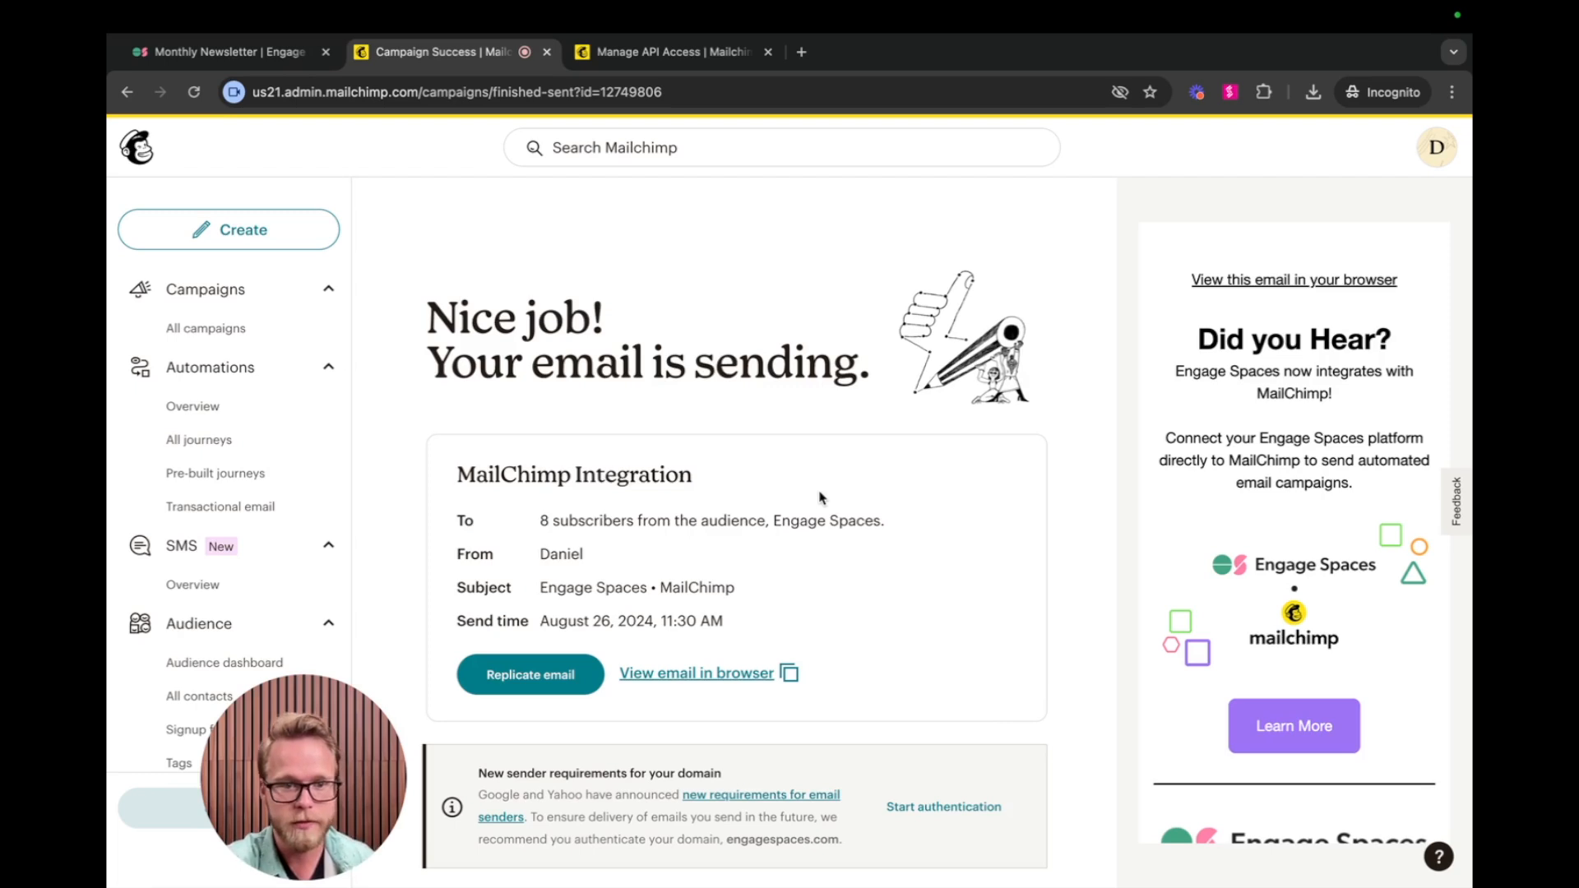
Switch back to Engage Spaces and show the members of the Monthly Newsletter user set.
{"action": "left_click", "coordinate": [255, 52]}
{"action": "left_click", "coordinate": [1211, 156]}
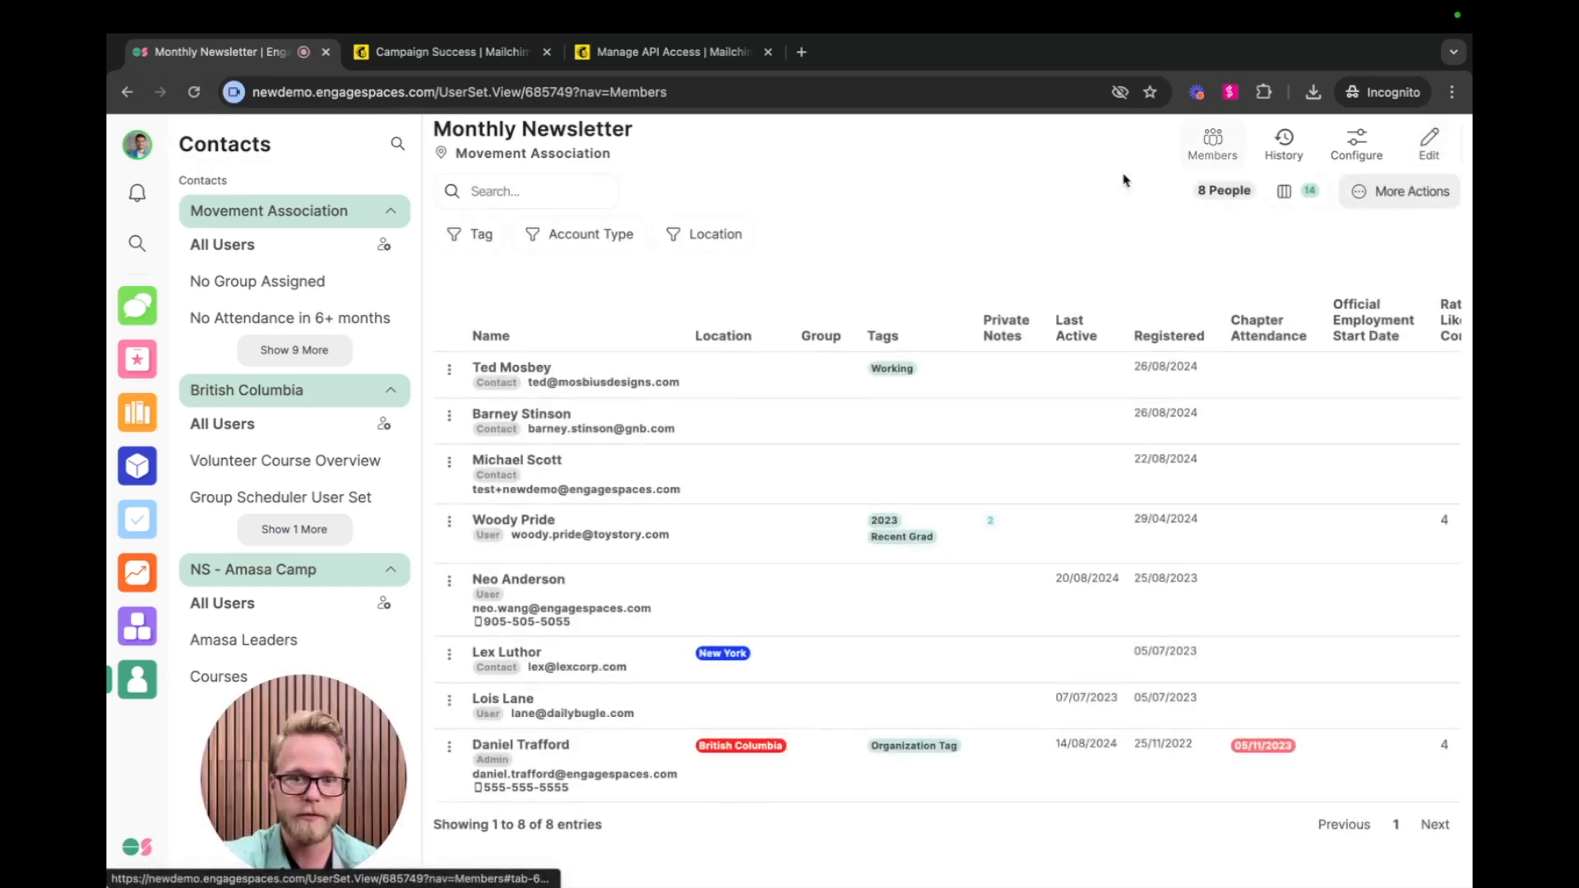